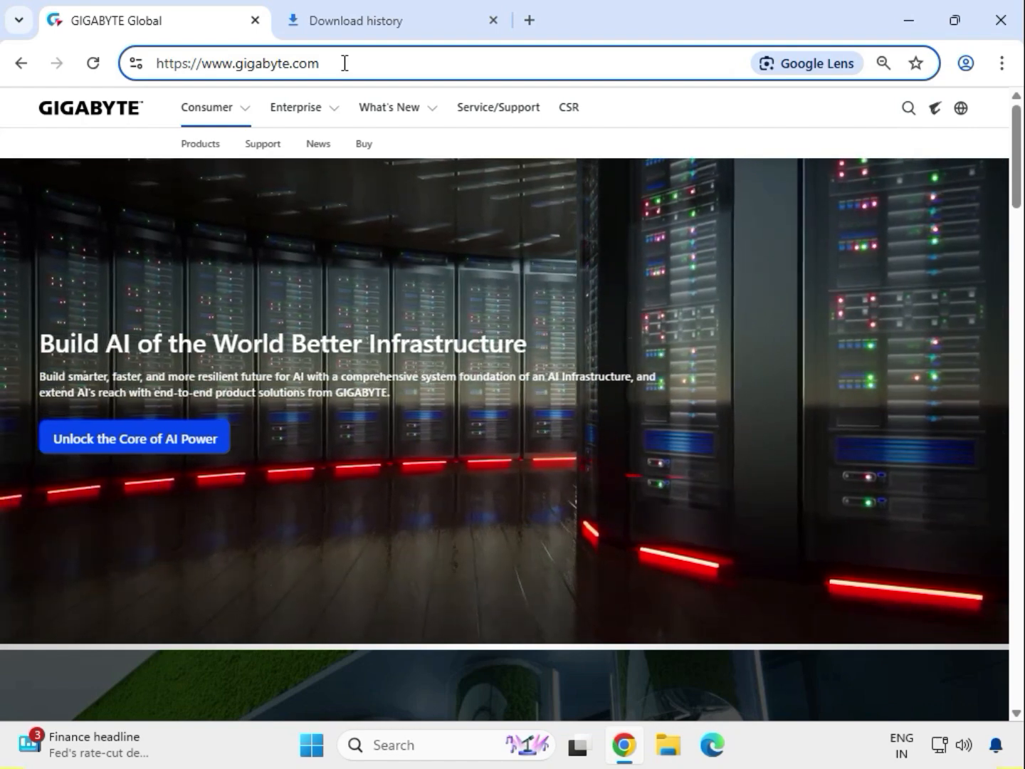
# Search the GIGABYTE website for X570S AORUS ELITE AX
pyautogui.click(756, 109)
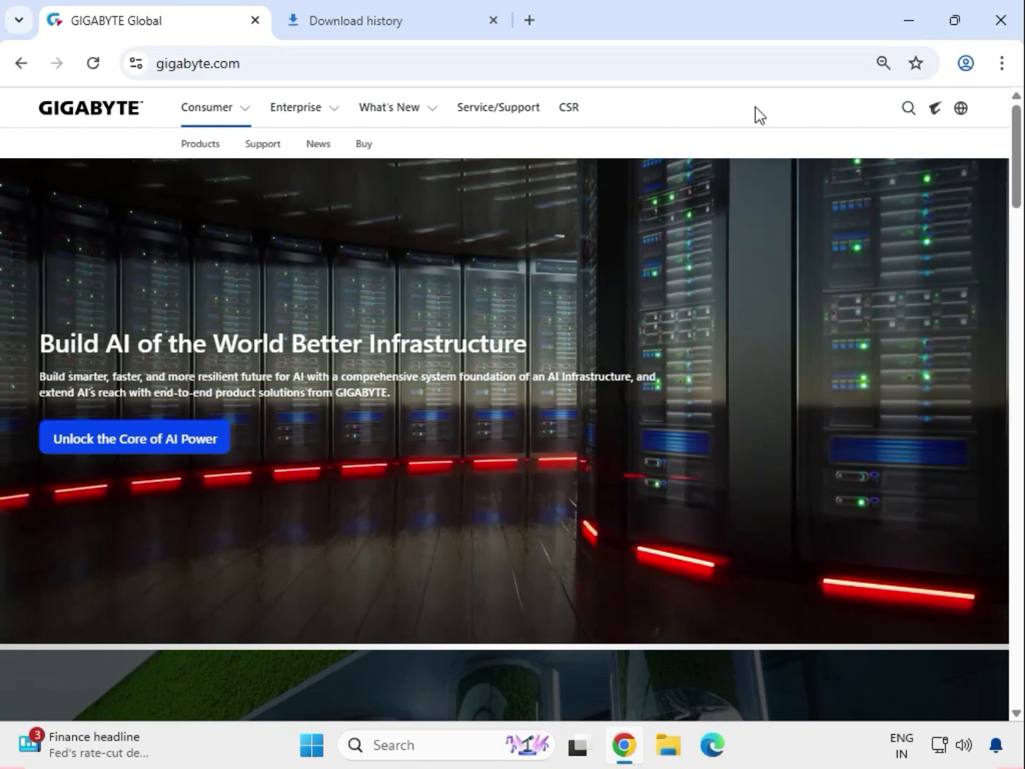
pyautogui.click(908, 110)
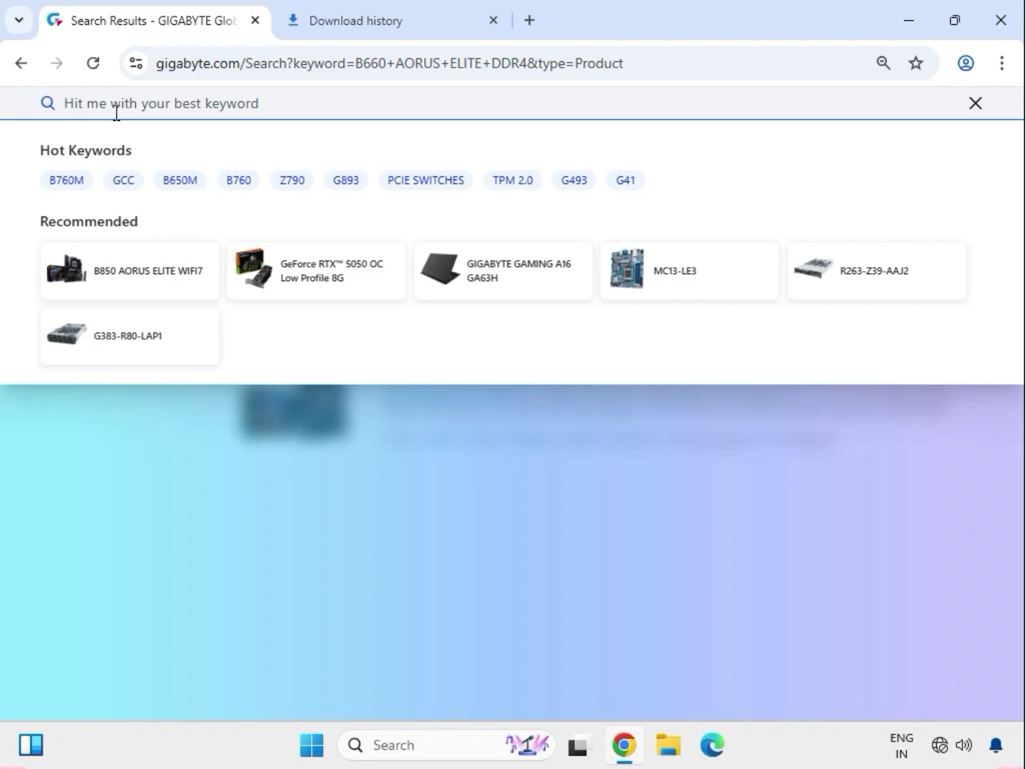
pyautogui.write('x')
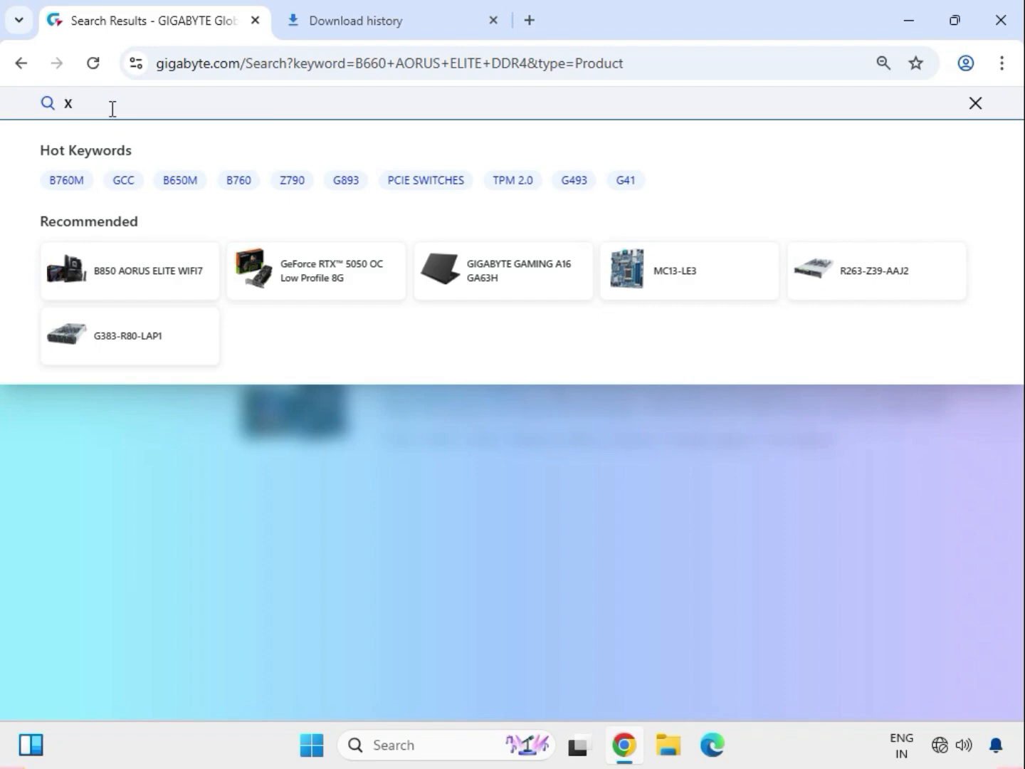
pyautogui.write('570s')
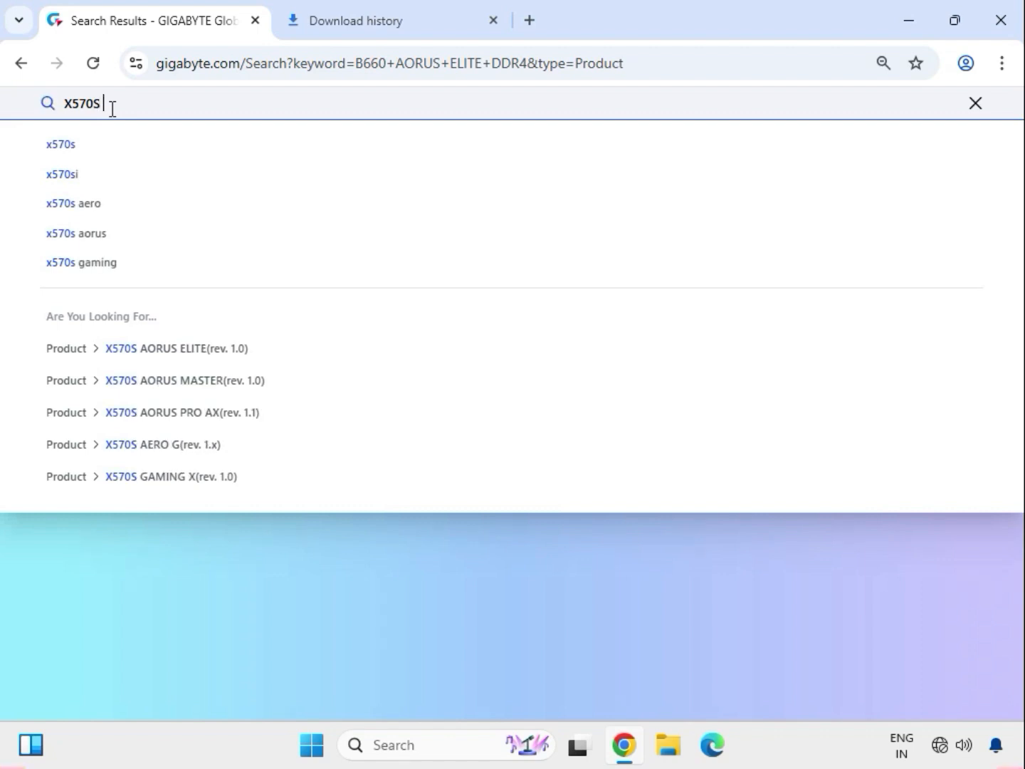
pyautogui.write(' AO')
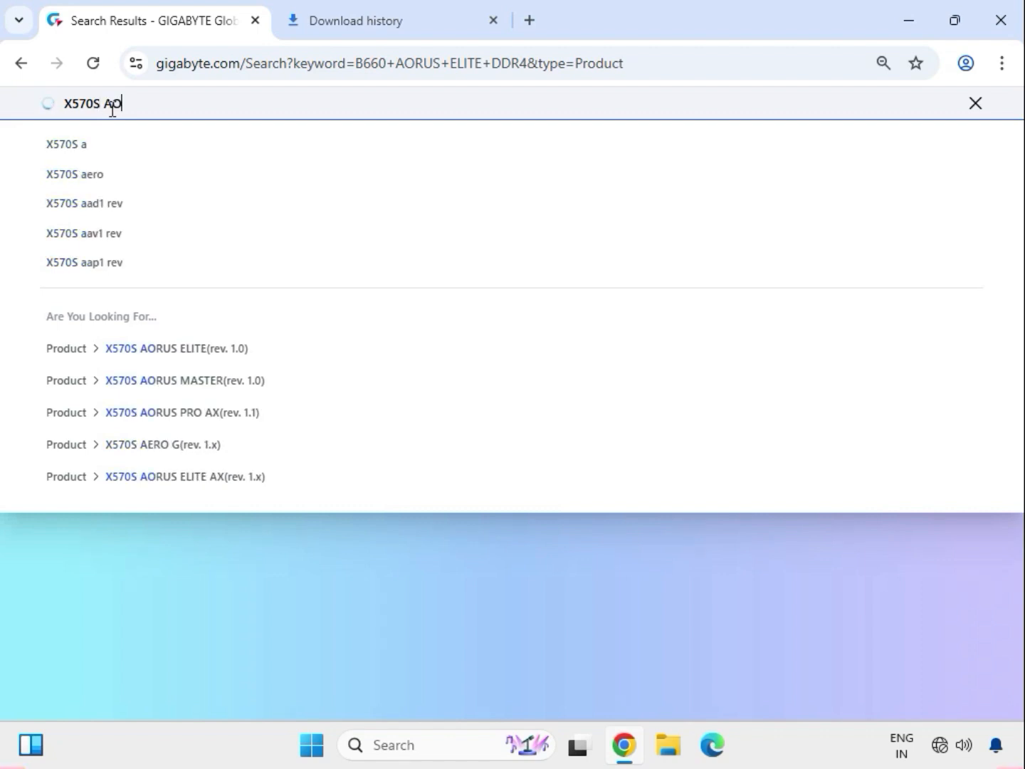
pyautogui.write('RUS ALITE')
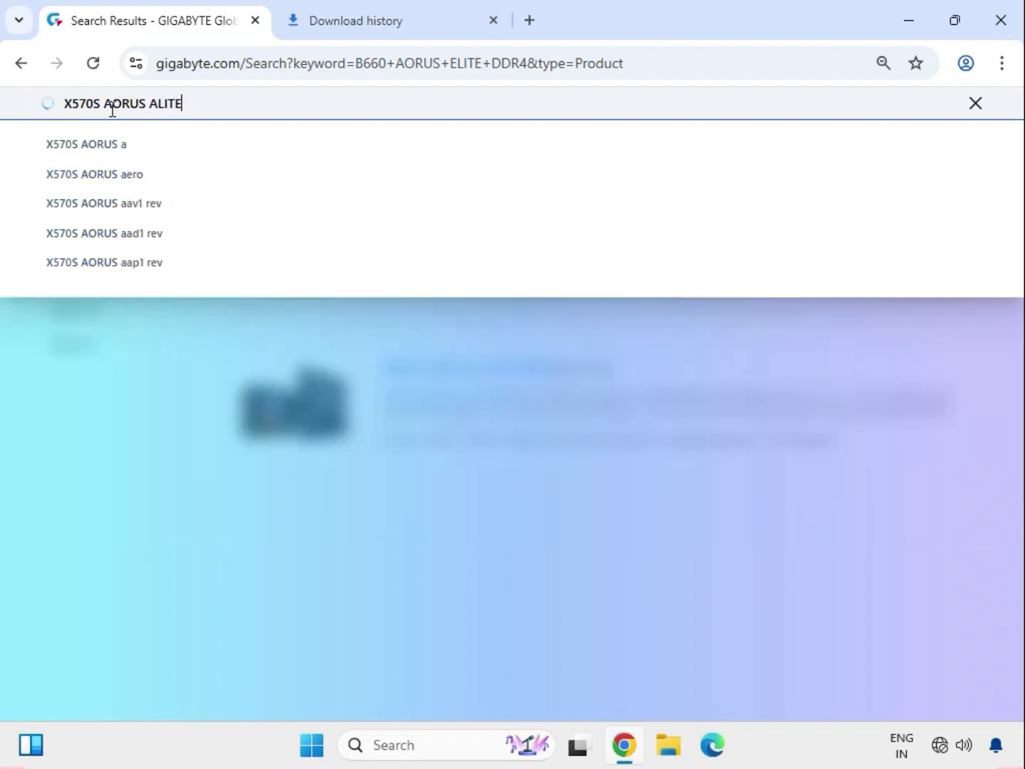
pyautogui.write(' AX')
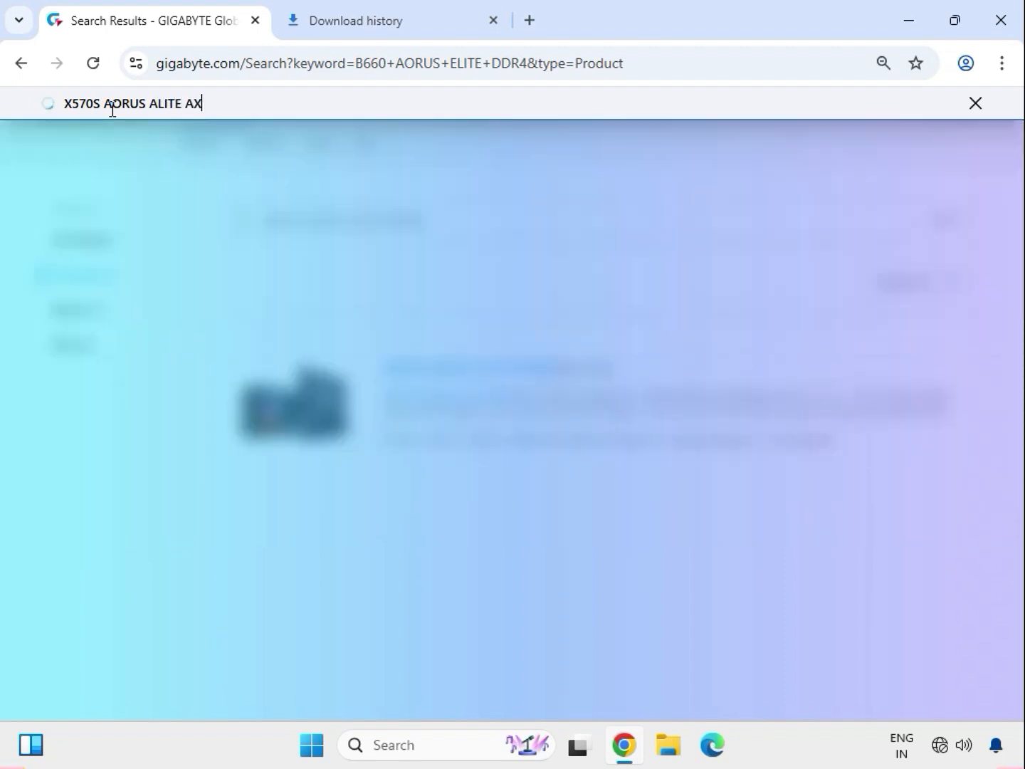
pyautogui.press('Return')
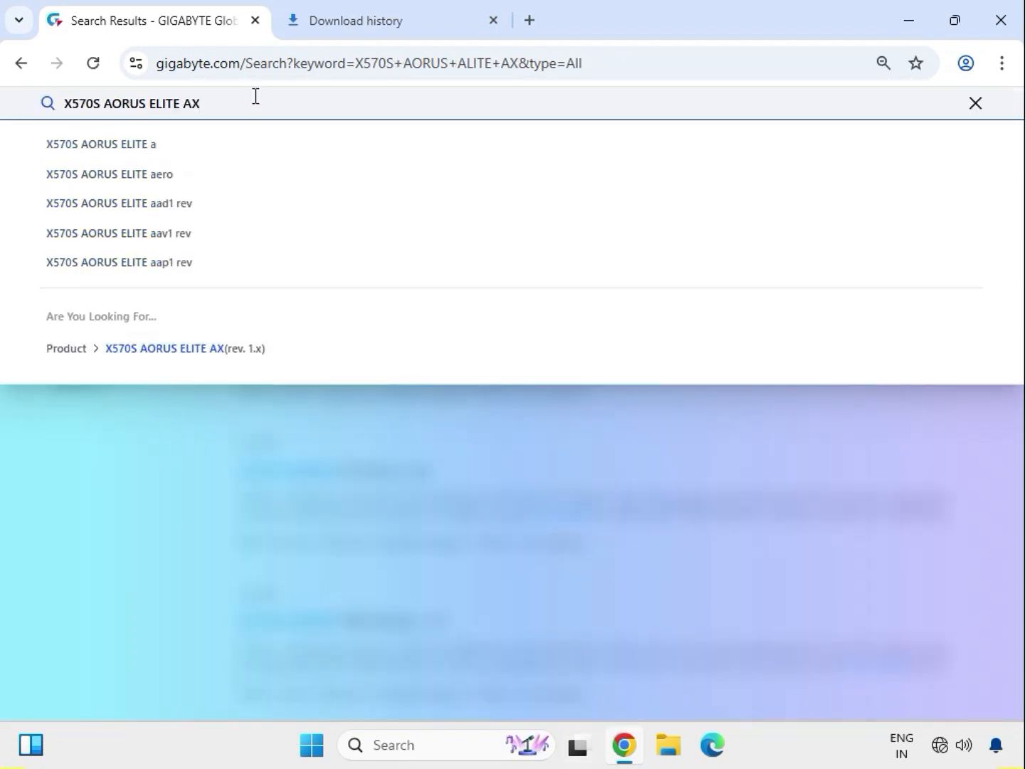
pyautogui.press('Return')
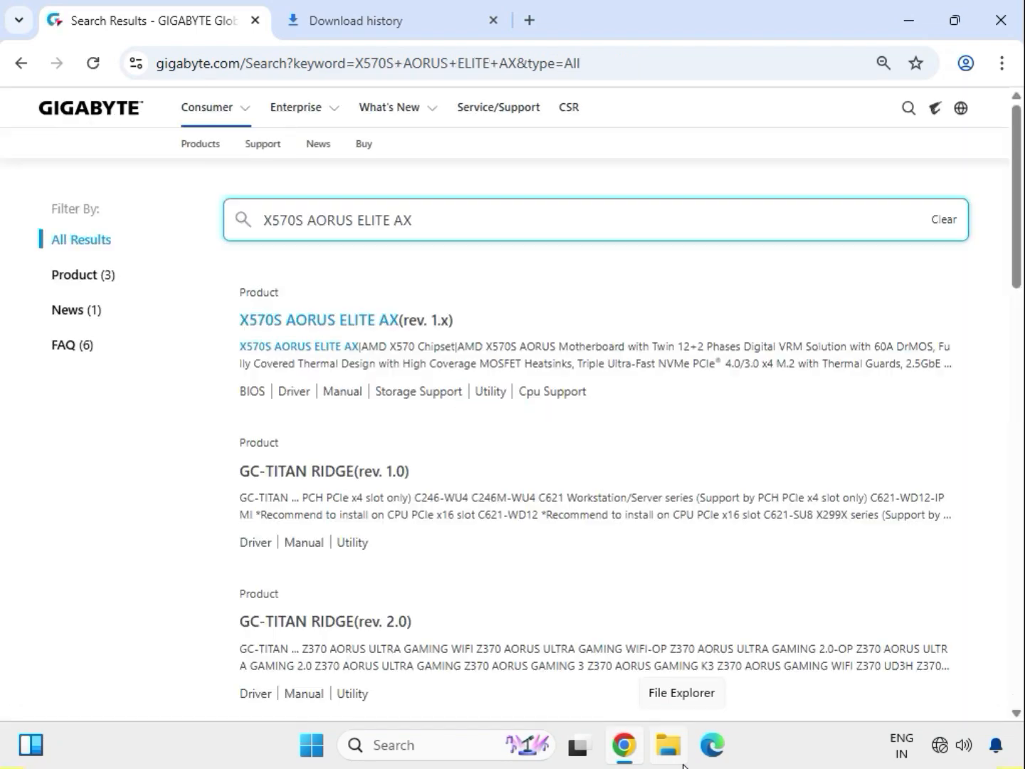
# Filter the search results to products and open the X570S AORUS ELITE AX (rev. 1.x) product page
pyautogui.click(65, 273)
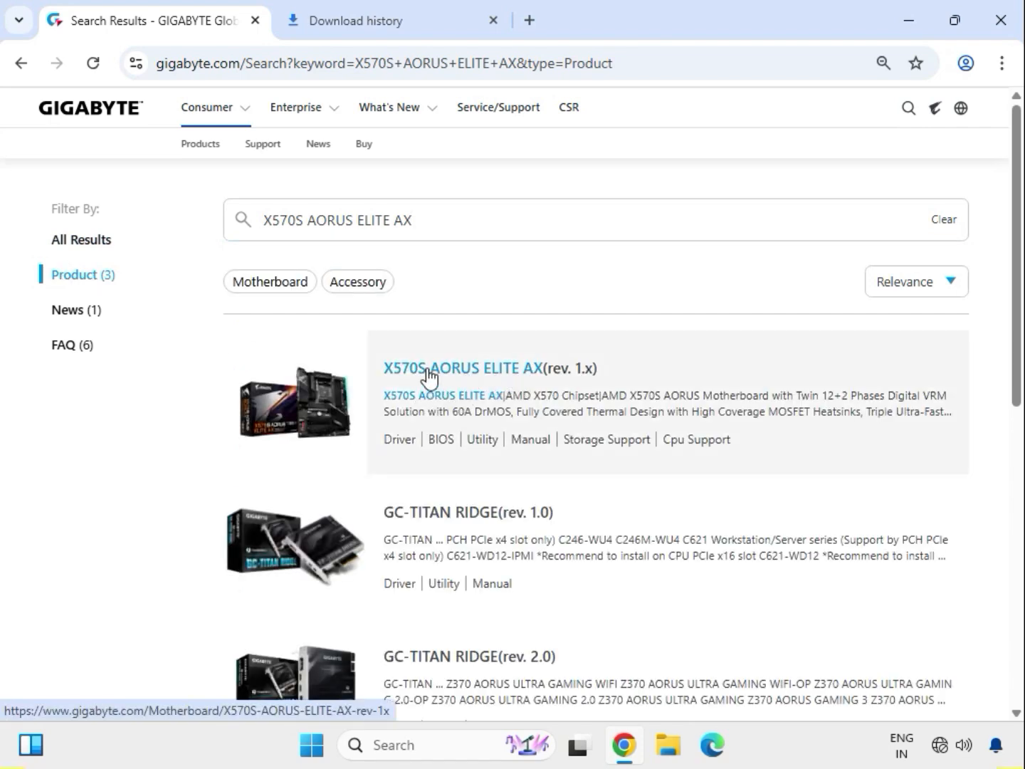
pyautogui.click(430, 374)
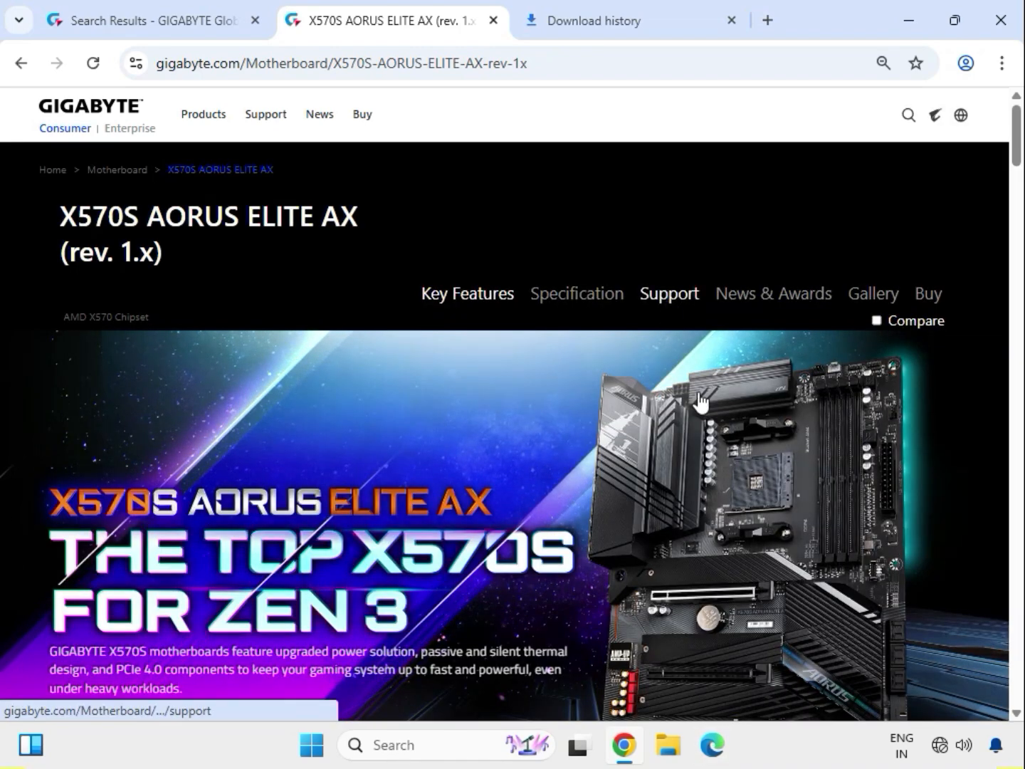
# Open the motherboard's support downloads and set the driver OS to Windows 11 64bit
pyautogui.click(776, 684)
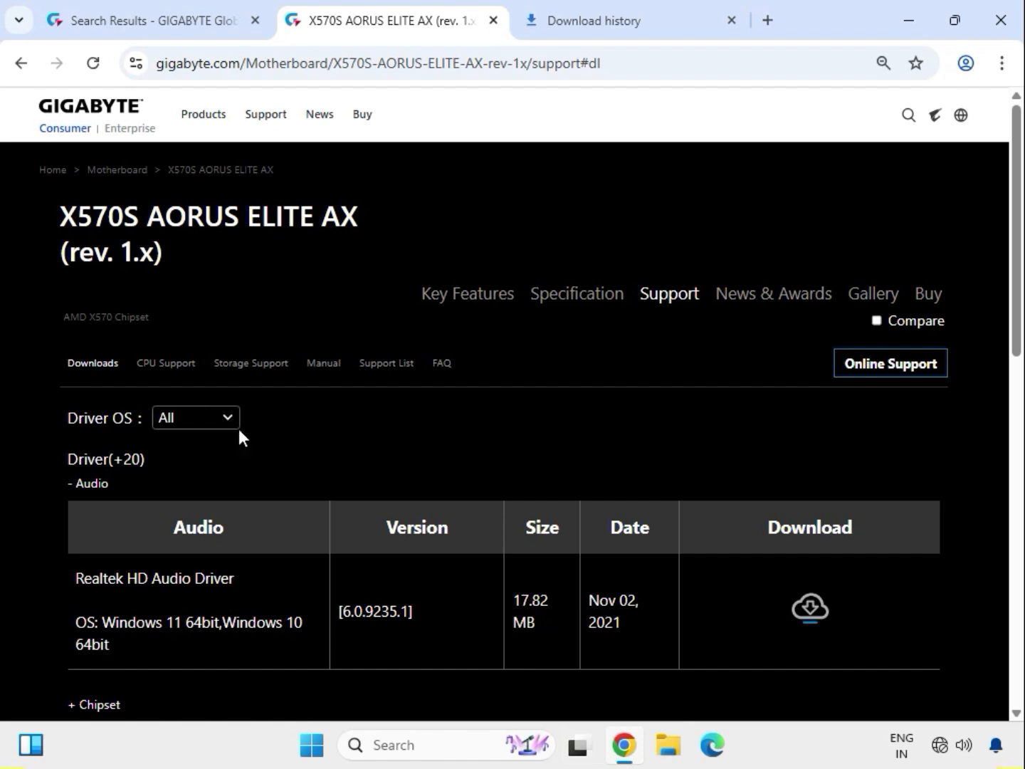
pyautogui.click(228, 423)
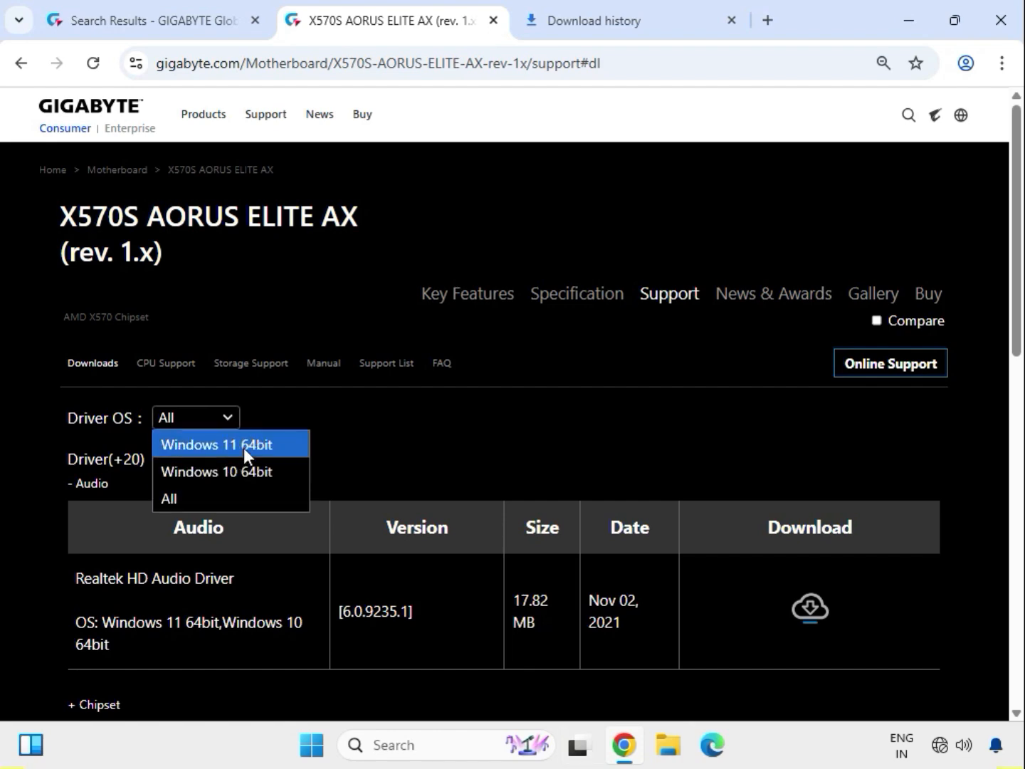
pyautogui.click(244, 448)
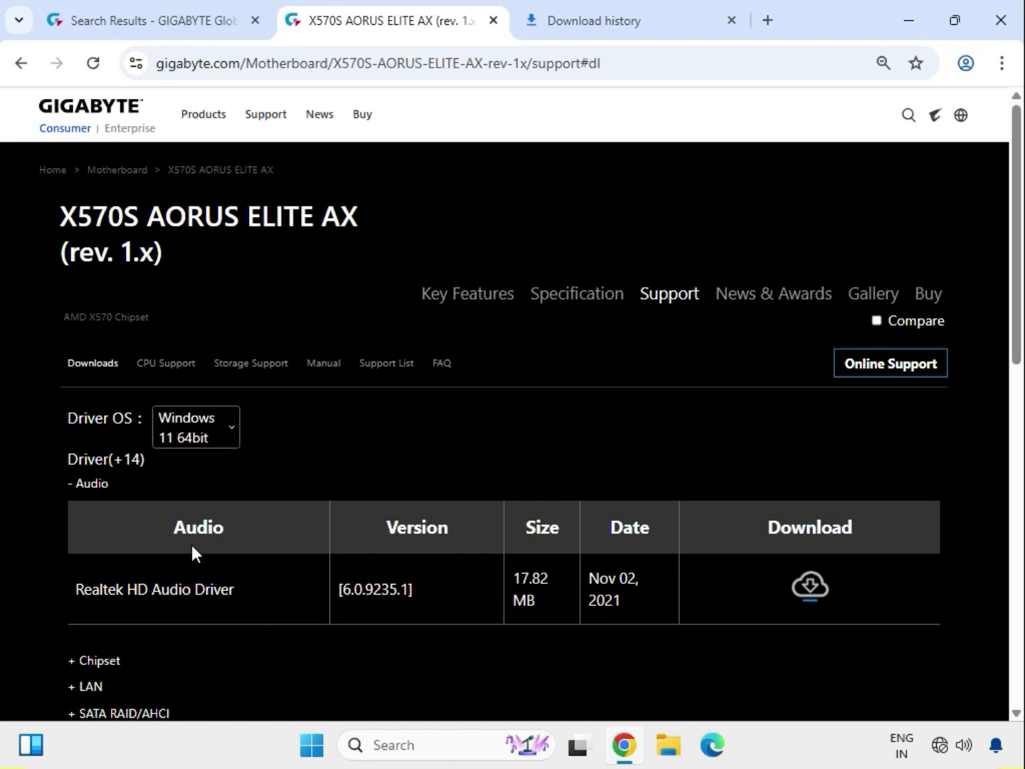
# Download the Realtek HD Audio Driver, version 6.0.9235.1
pyautogui.moveTo(82, 489); pyautogui.dragTo(79, 487)
pyautogui.moveTo(114, 589); pyautogui.dragTo(837, 595)
pyautogui.click(811, 591)
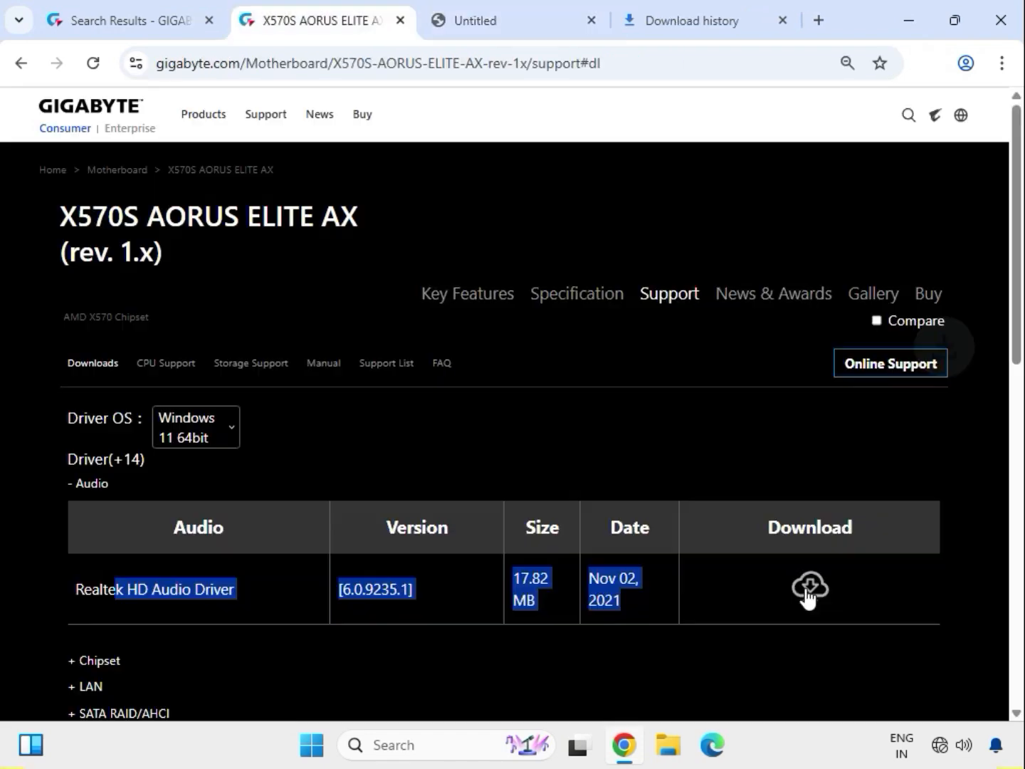
# Expand the Chipset drivers and download the AMD Chipset Driver, version 5.11.02.217
pyautogui.scroll(-1, 363, 550)
pyautogui.scroll(-4, 362, 542)
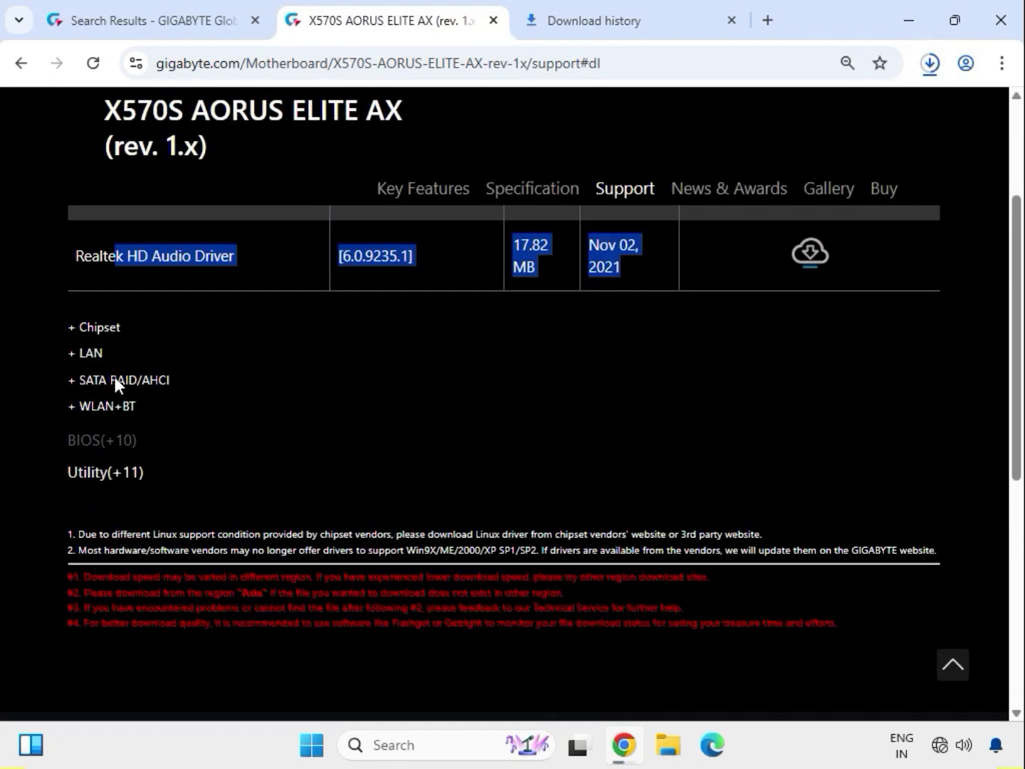
pyautogui.click(99, 330)
pyautogui.click(99, 330)
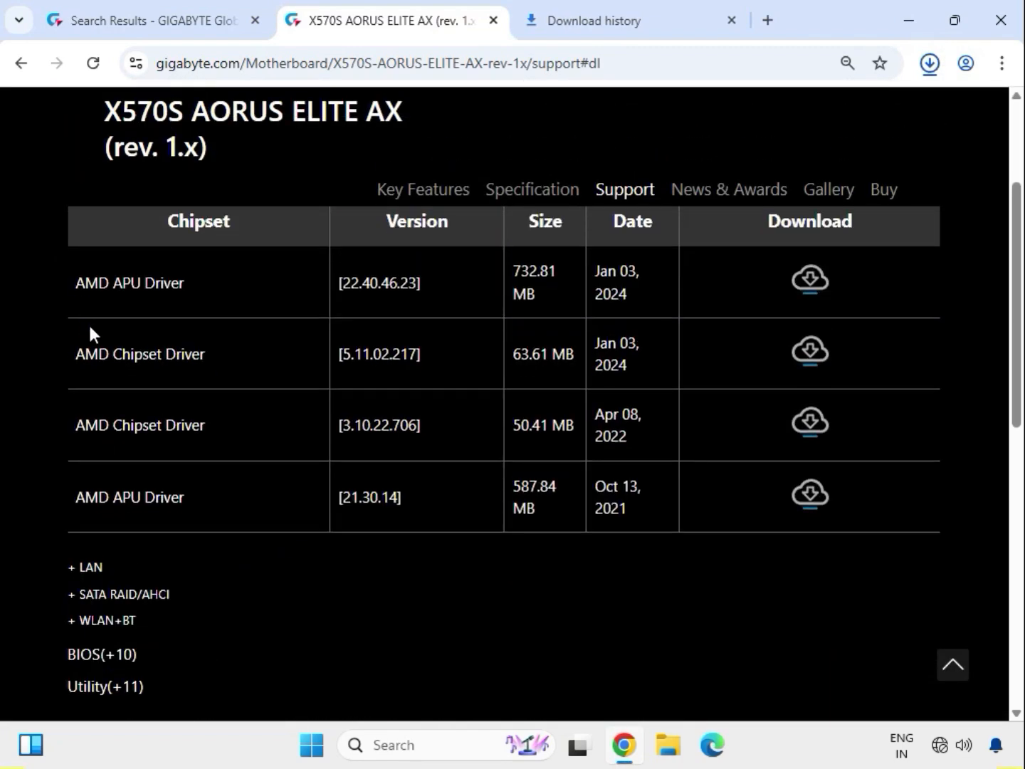
pyautogui.moveTo(94, 358); pyautogui.dragTo(700, 365)
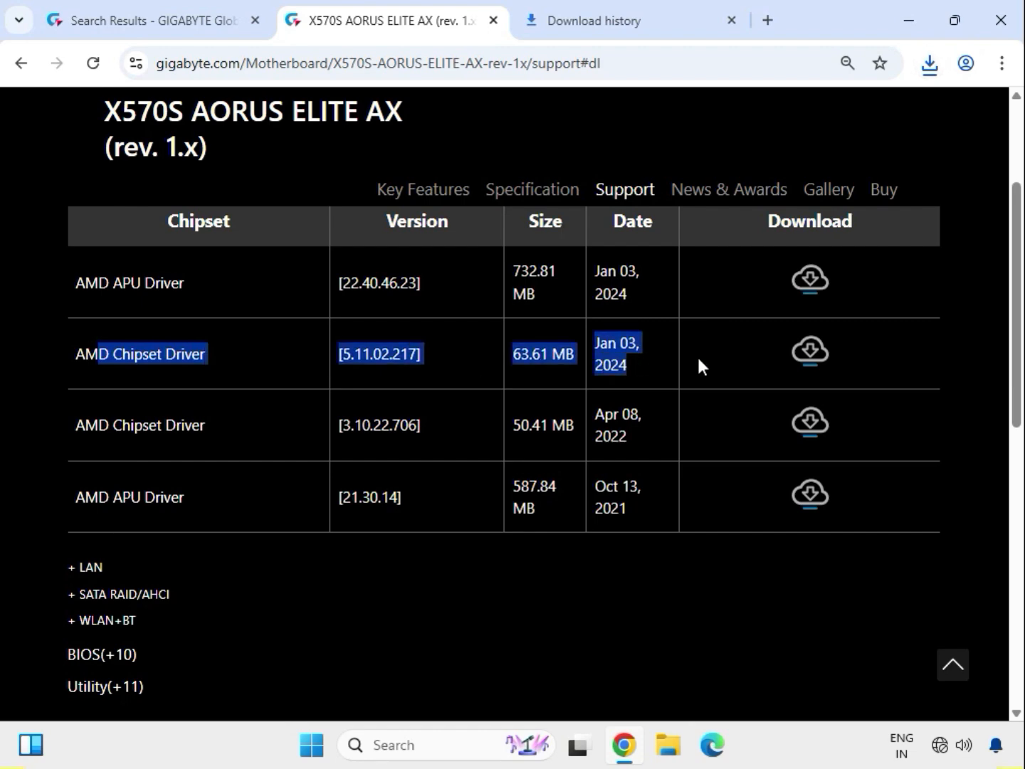
pyautogui.click(803, 363)
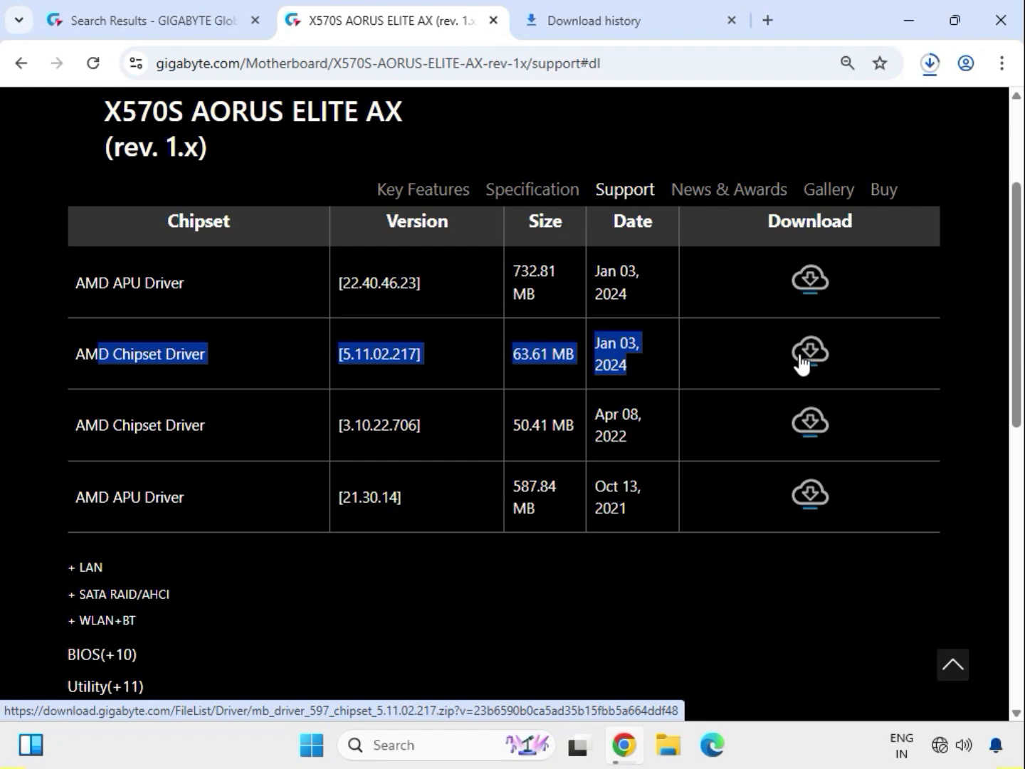
# Expand the LAN drivers and download the Realtek LAN Driver, version 11.16.1123.2023
pyautogui.doubleClick(89, 568)
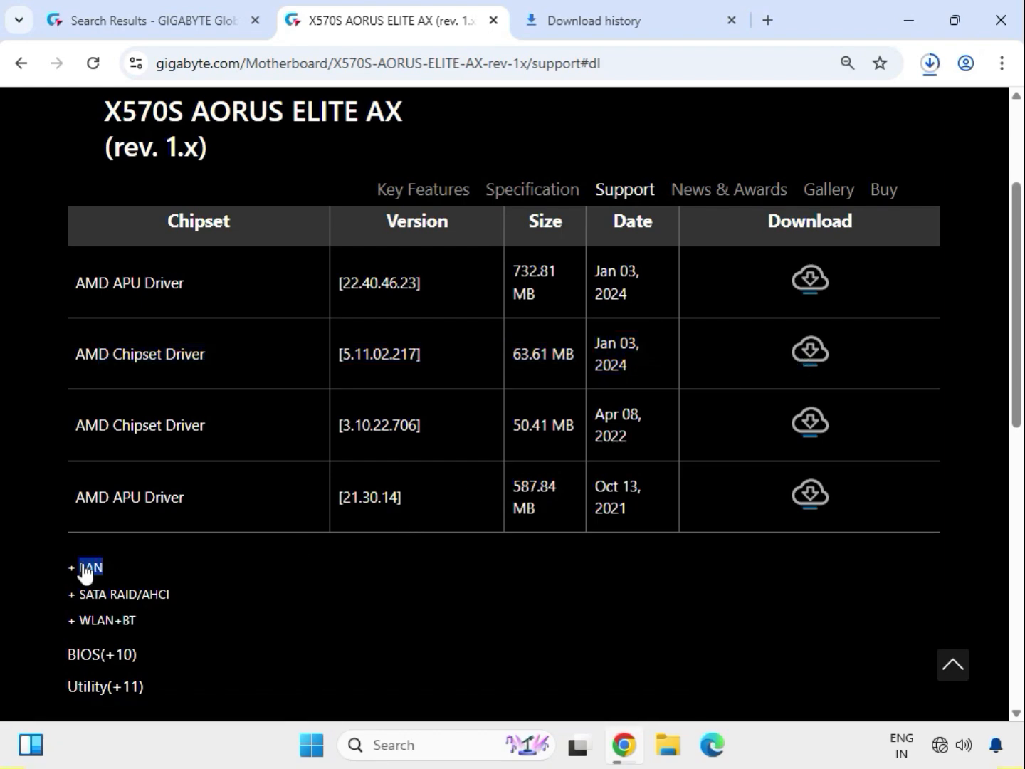
pyautogui.moveTo(99, 308); pyautogui.dragTo(680, 315)
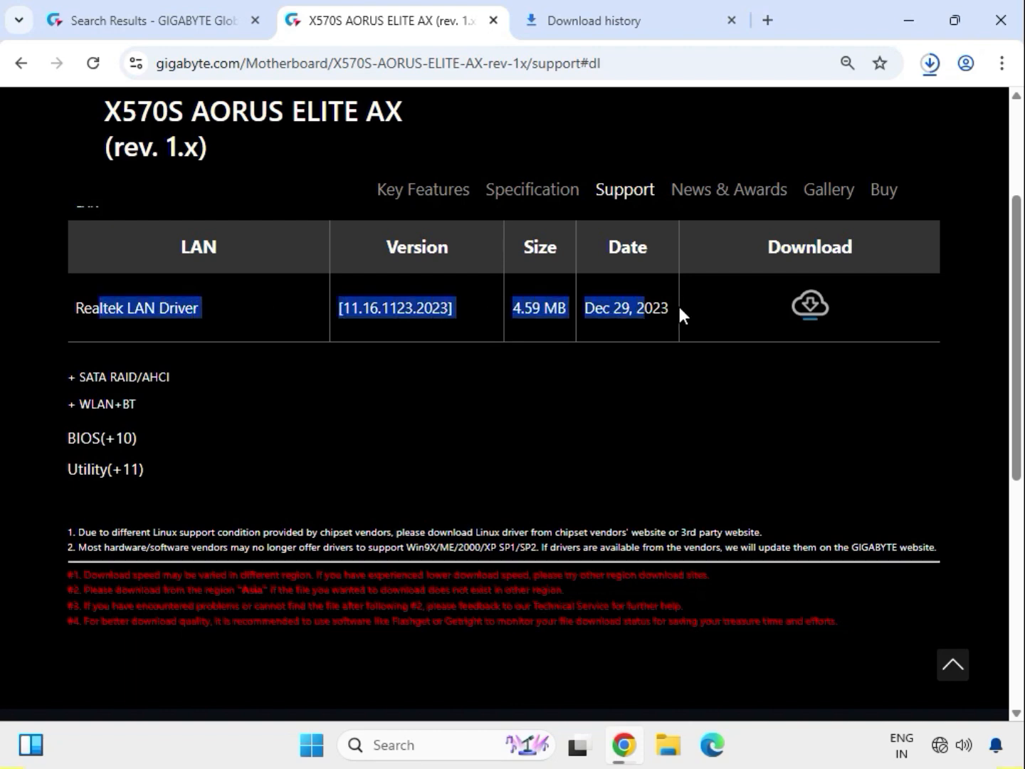
pyautogui.click(805, 315)
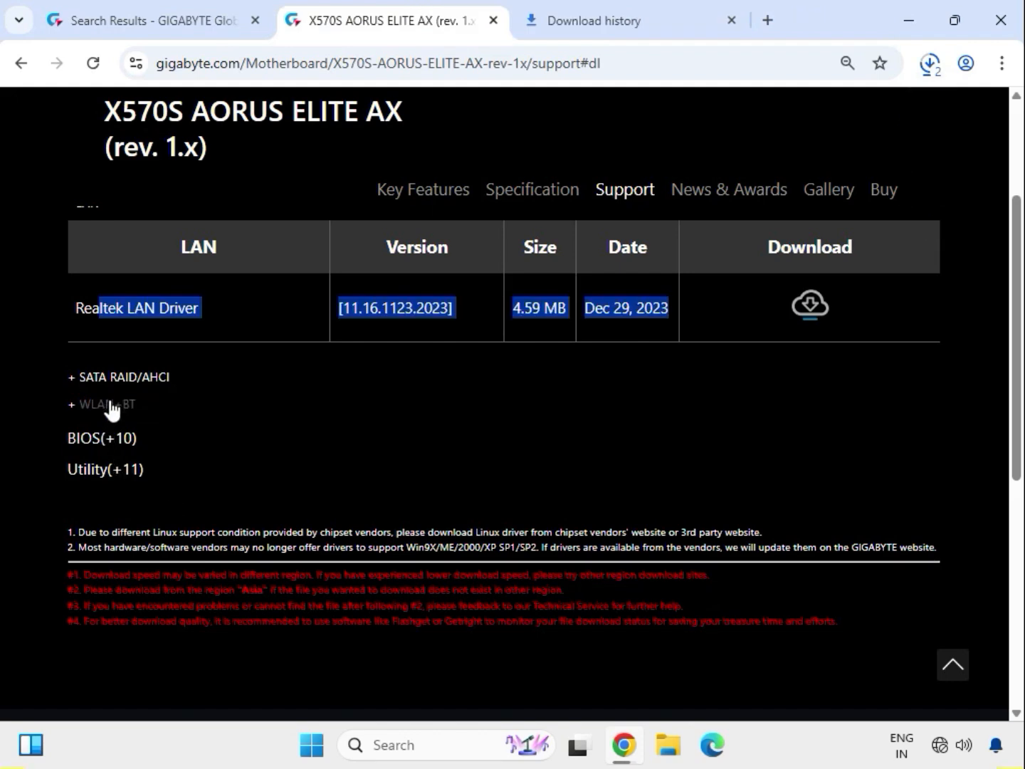
# Expand the WLAN+BT drivers and download the Intel Bluetooth Driver 22.170.0.2 and the Intel WIFI driver 22.200.0.6
pyautogui.click(111, 404)
pyautogui.moveTo(105, 363); pyautogui.dragTo(251, 361)
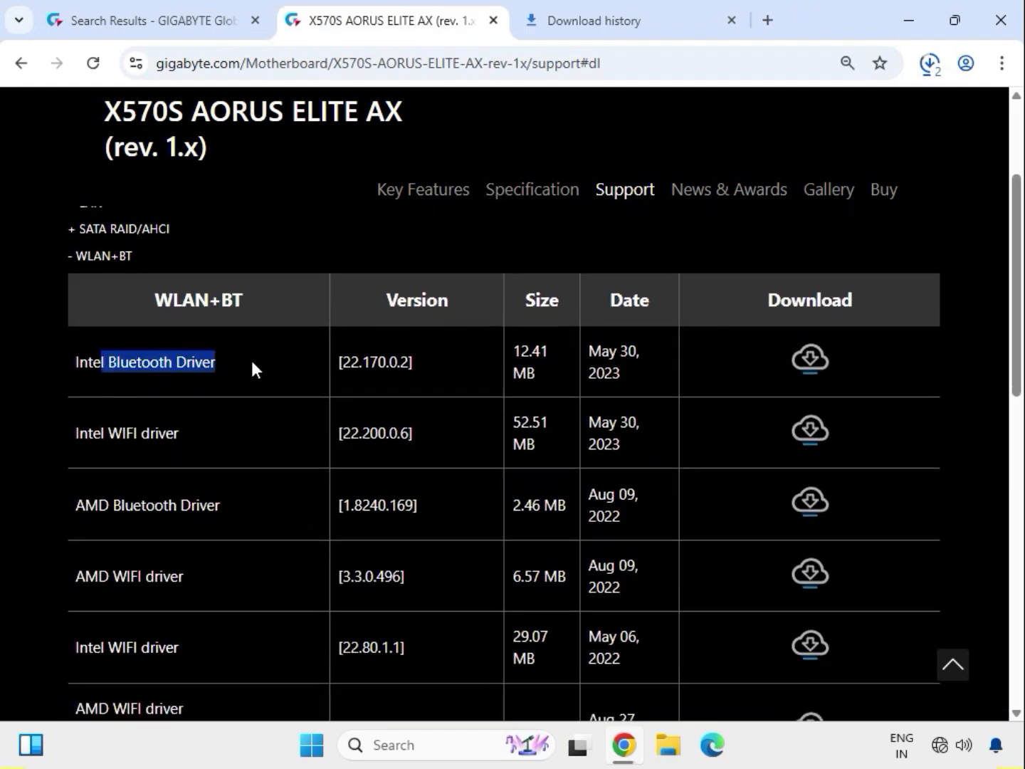
pyautogui.moveTo(109, 433); pyautogui.dragTo(179, 432)
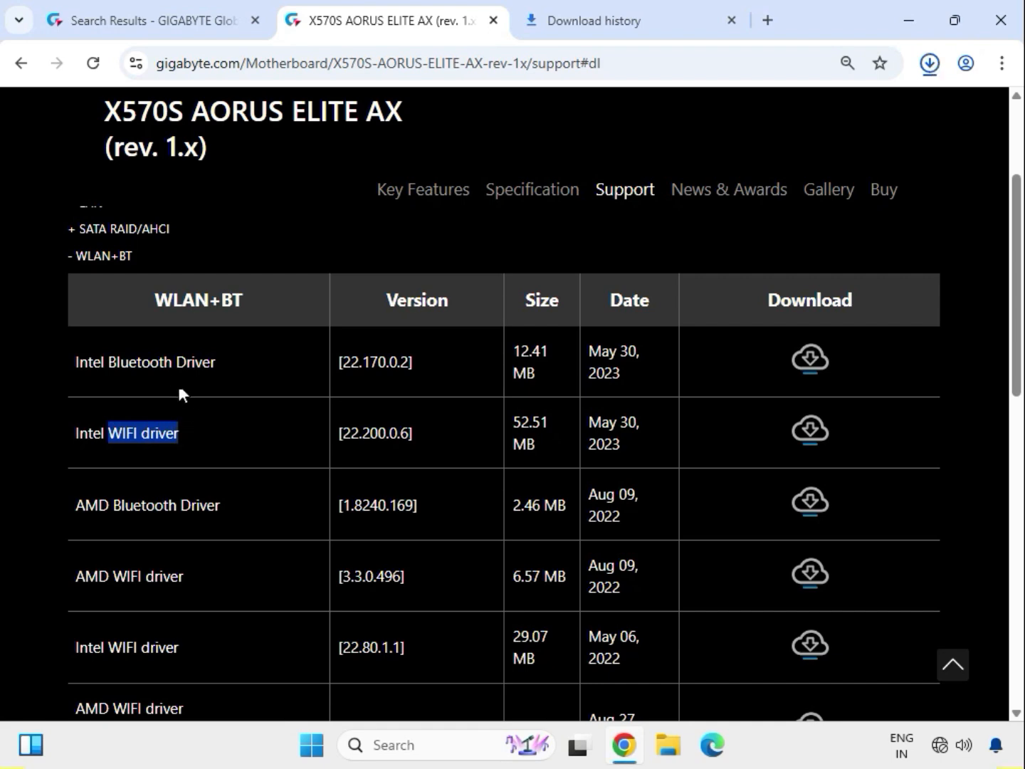
pyautogui.moveTo(139, 361); pyautogui.dragTo(398, 362)
pyautogui.click(799, 364)
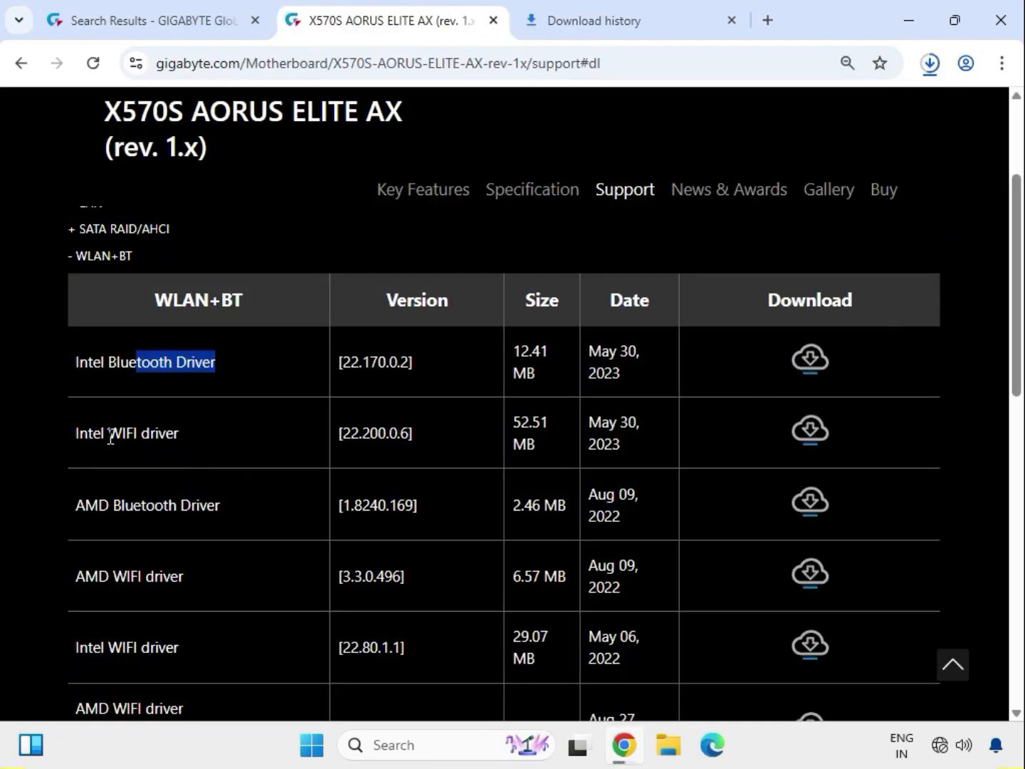
pyautogui.moveTo(110, 436); pyautogui.dragTo(826, 445)
pyautogui.click(810, 437)
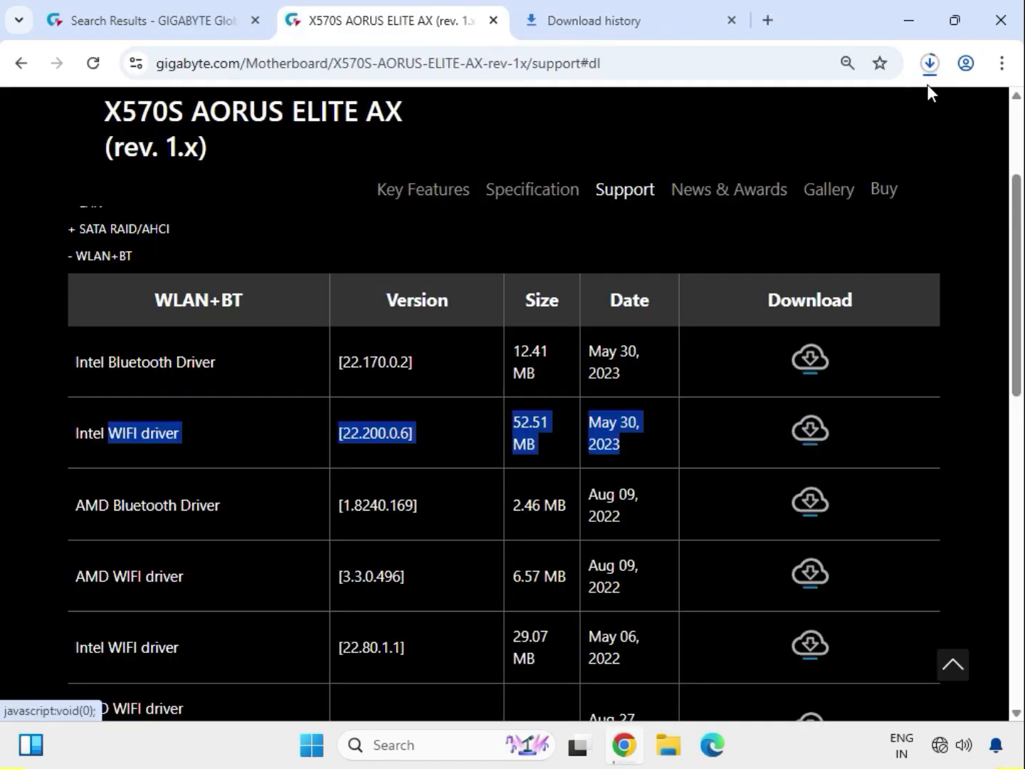
# Show the downloaded driver archives in their File Explorer folder and select all of them
pyautogui.click(929, 63)
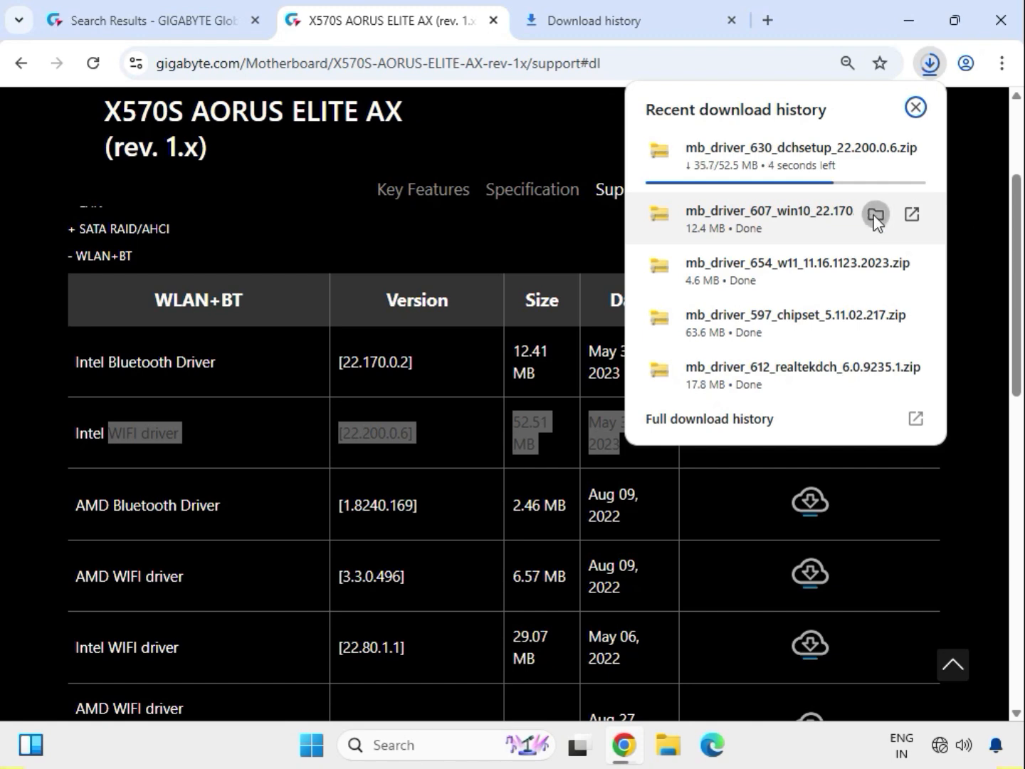
pyautogui.click(875, 215)
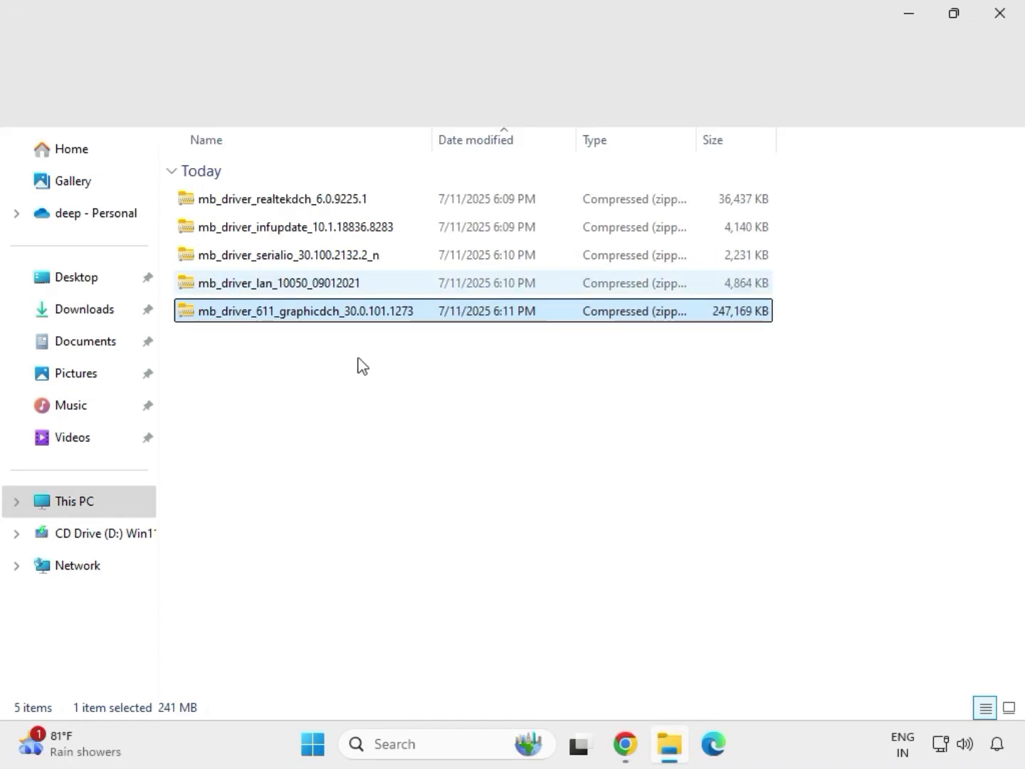
pyautogui.moveTo(366, 346); pyautogui.dragTo(317, 188)
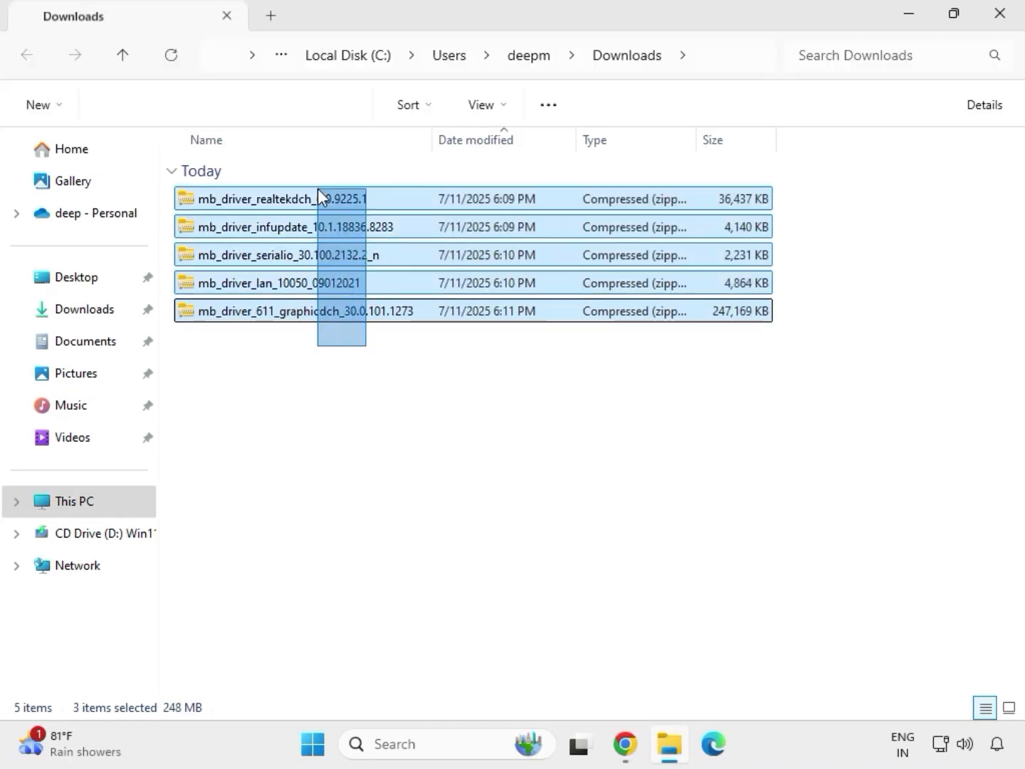
# Extract the mb_driver_611_graphicdch_30.0.101.1273 archive to its default folder and close the window with the extracted files
pyautogui.click(357, 315)
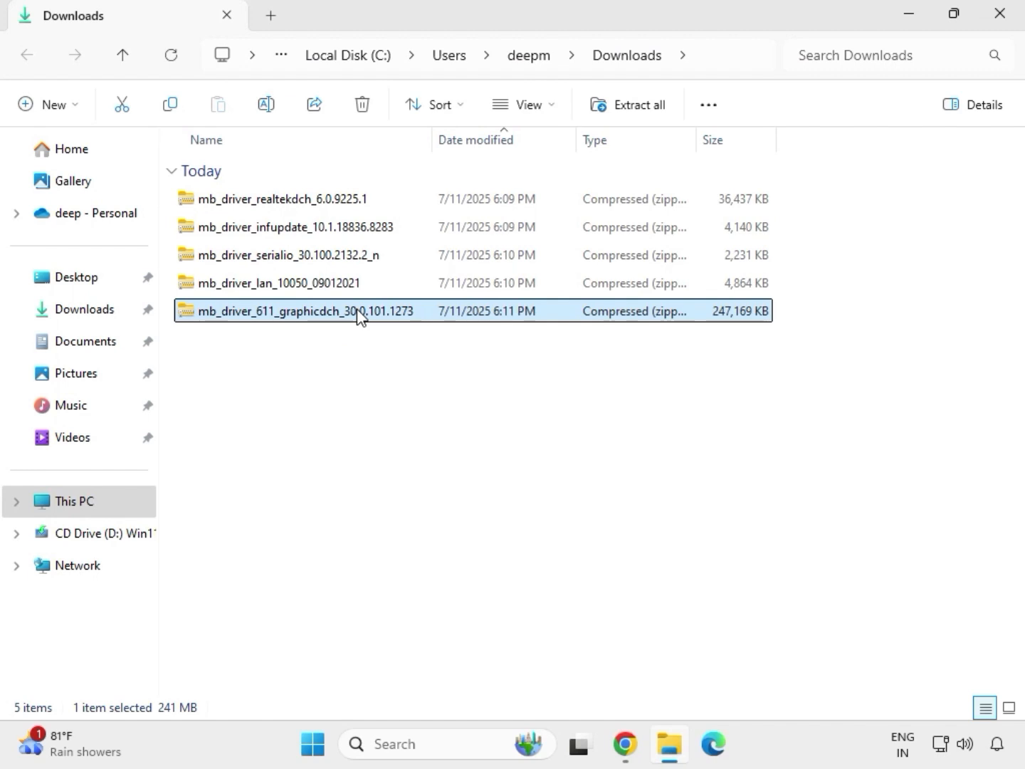
pyautogui.rightClick(358, 315)
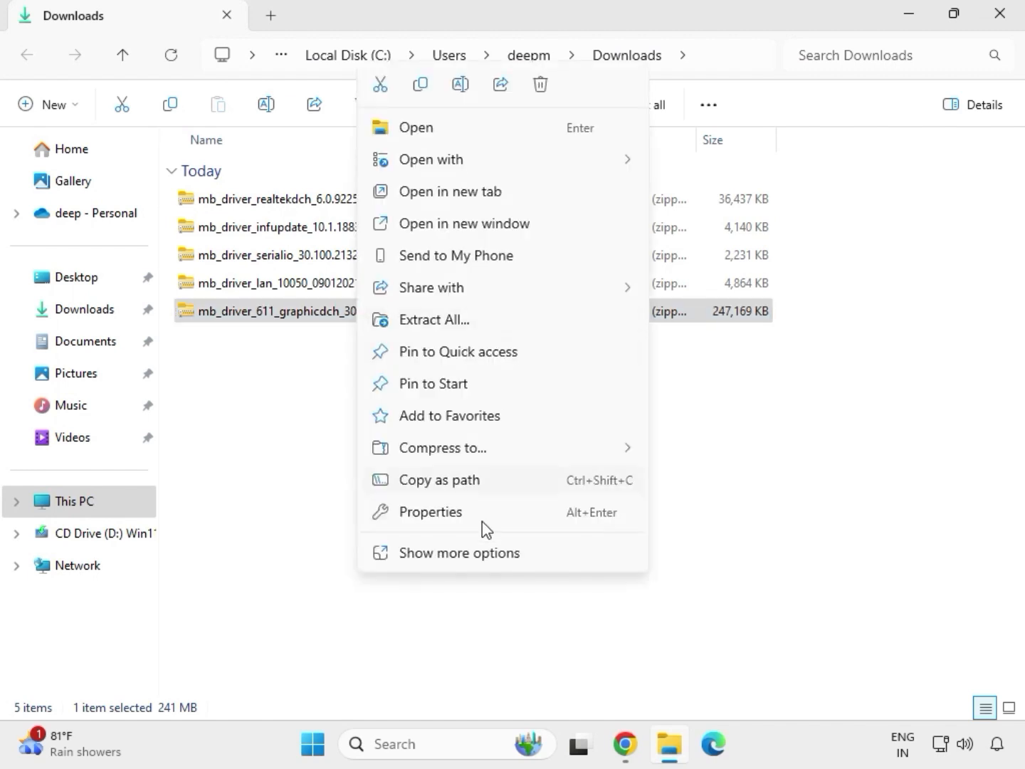
pyautogui.click(460, 554)
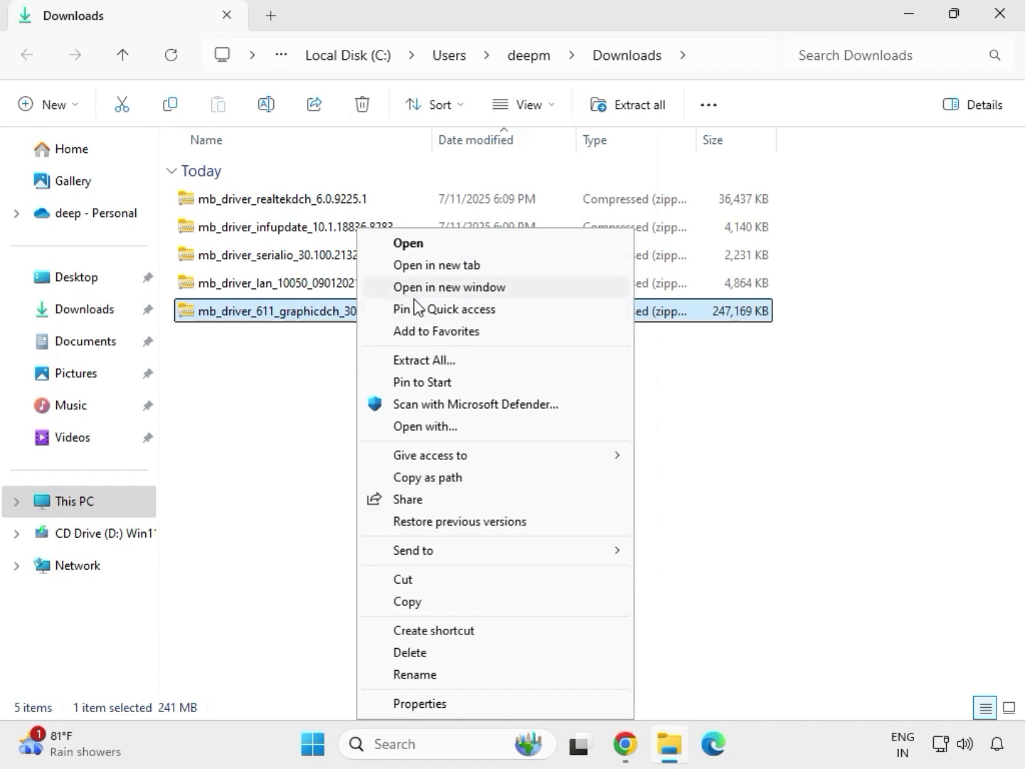
pyautogui.click(432, 361)
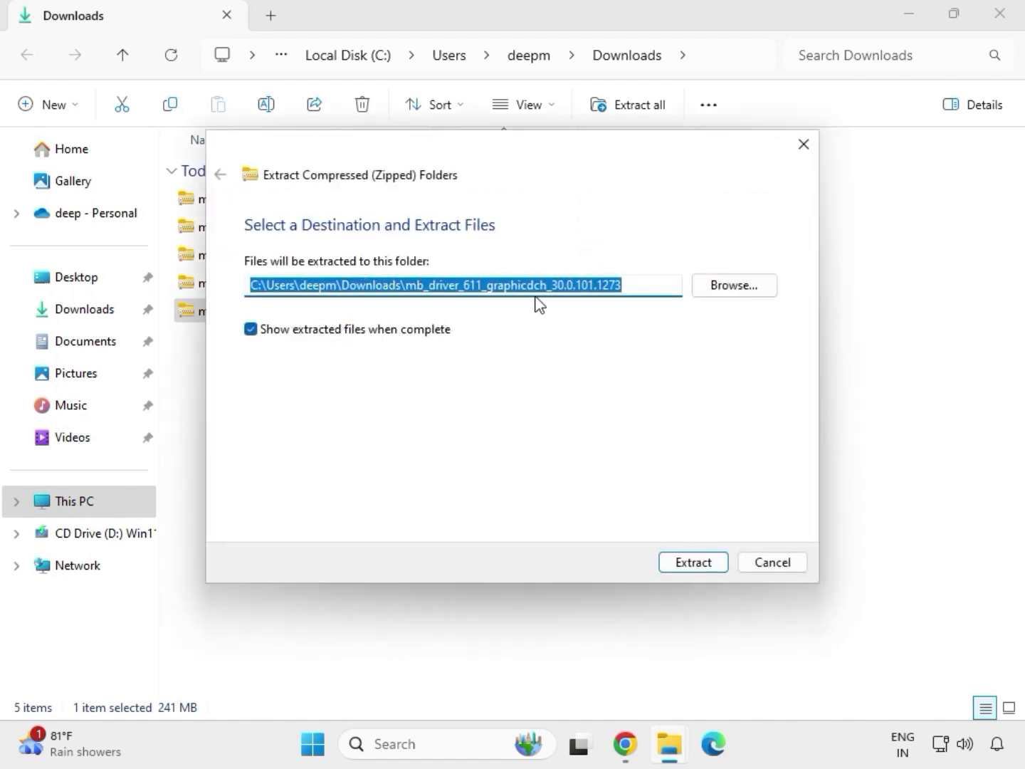
pyautogui.click(694, 564)
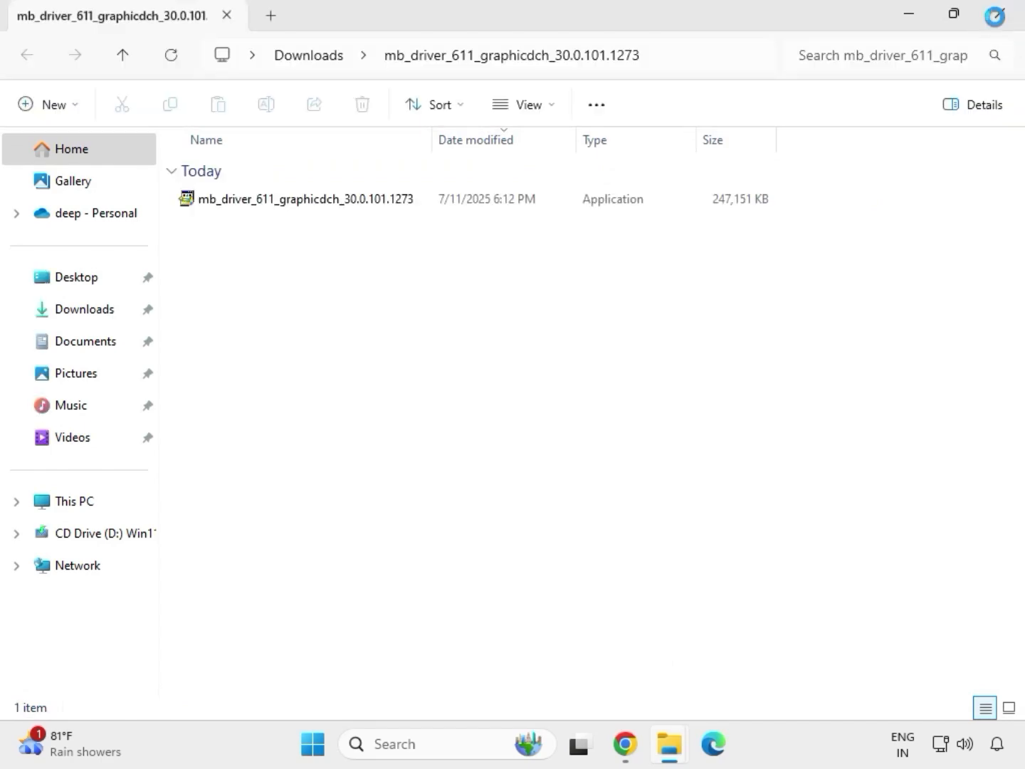
pyautogui.click(997, 16)
# Extract the mb_driver_lan_10050_09012021 archive to its default folder and close the window with the extracted files
pyautogui.click(260, 285)
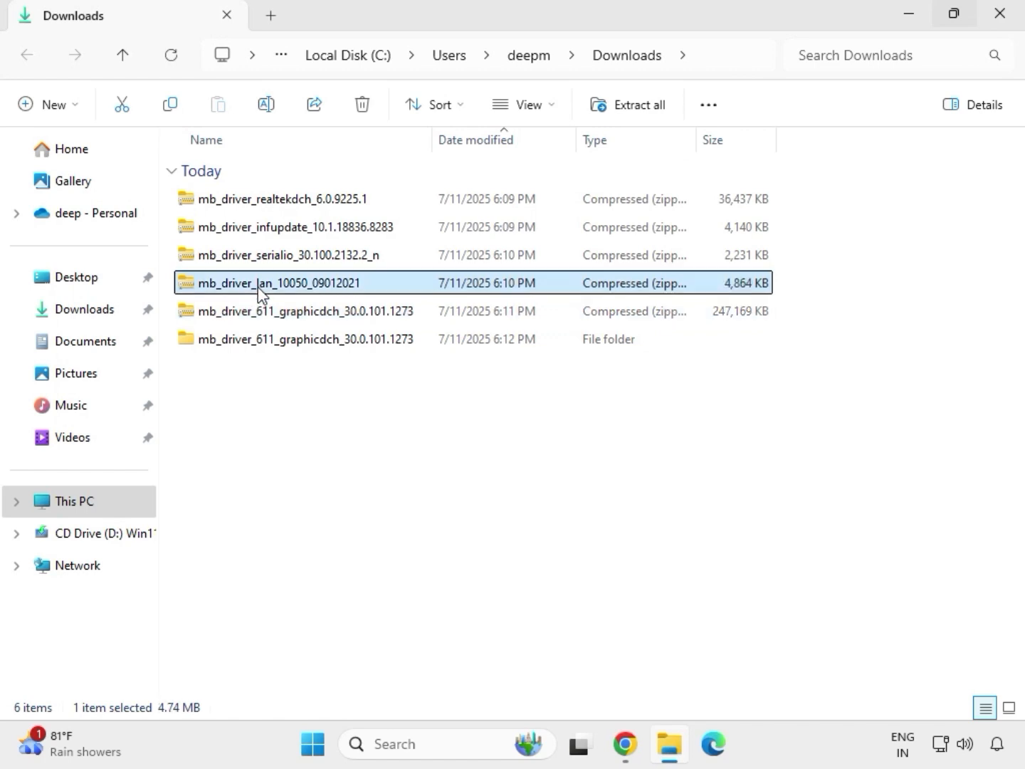
pyautogui.rightClick(259, 289)
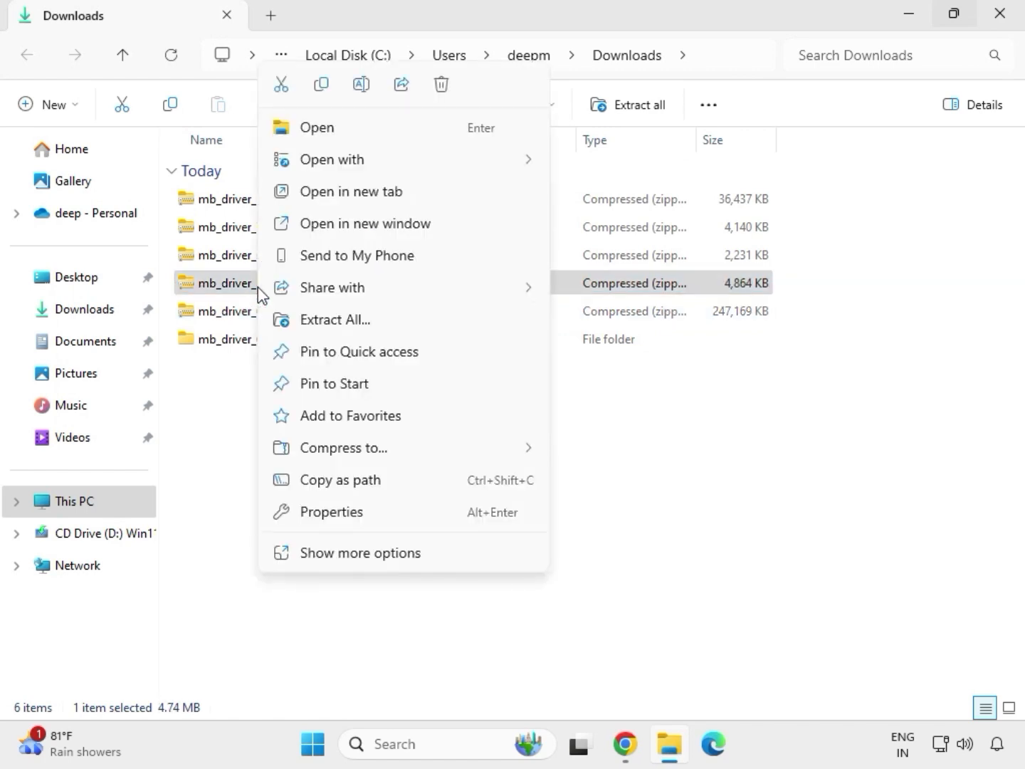
pyautogui.click(349, 550)
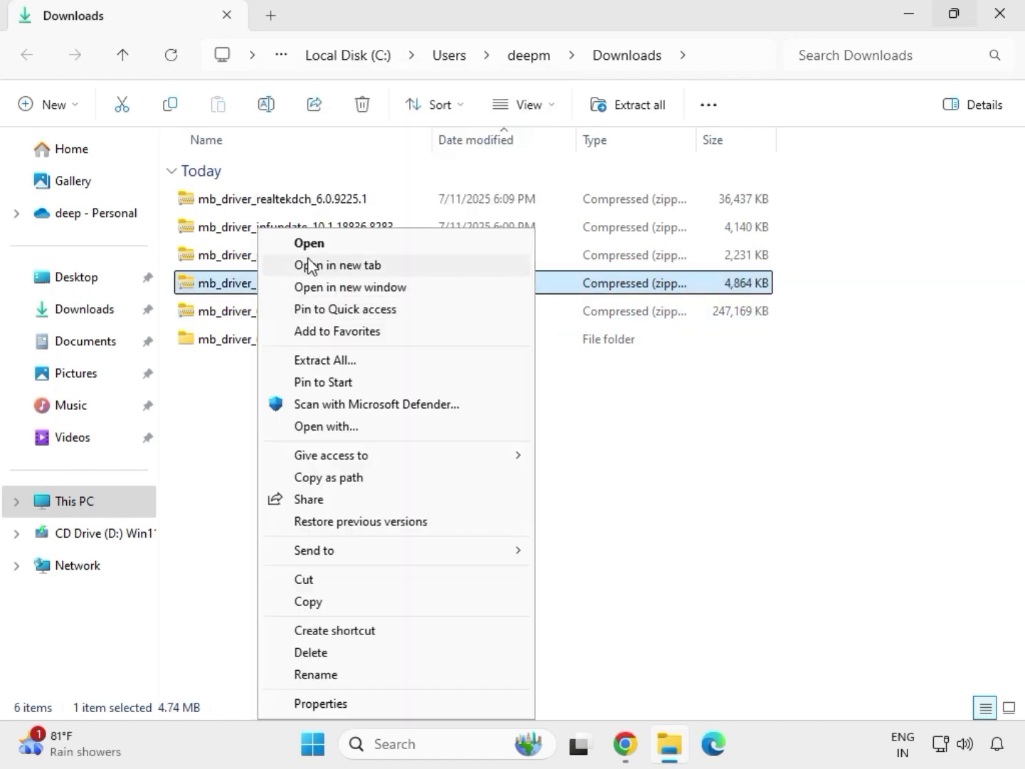
pyautogui.click(338, 366)
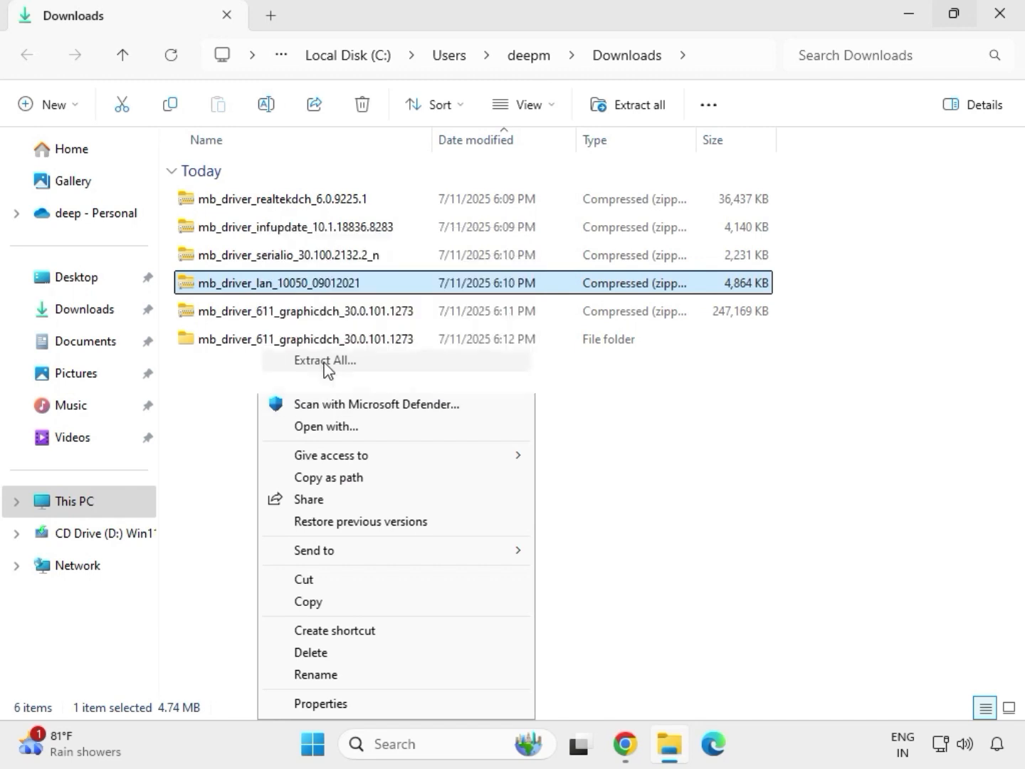
pyautogui.click(688, 564)
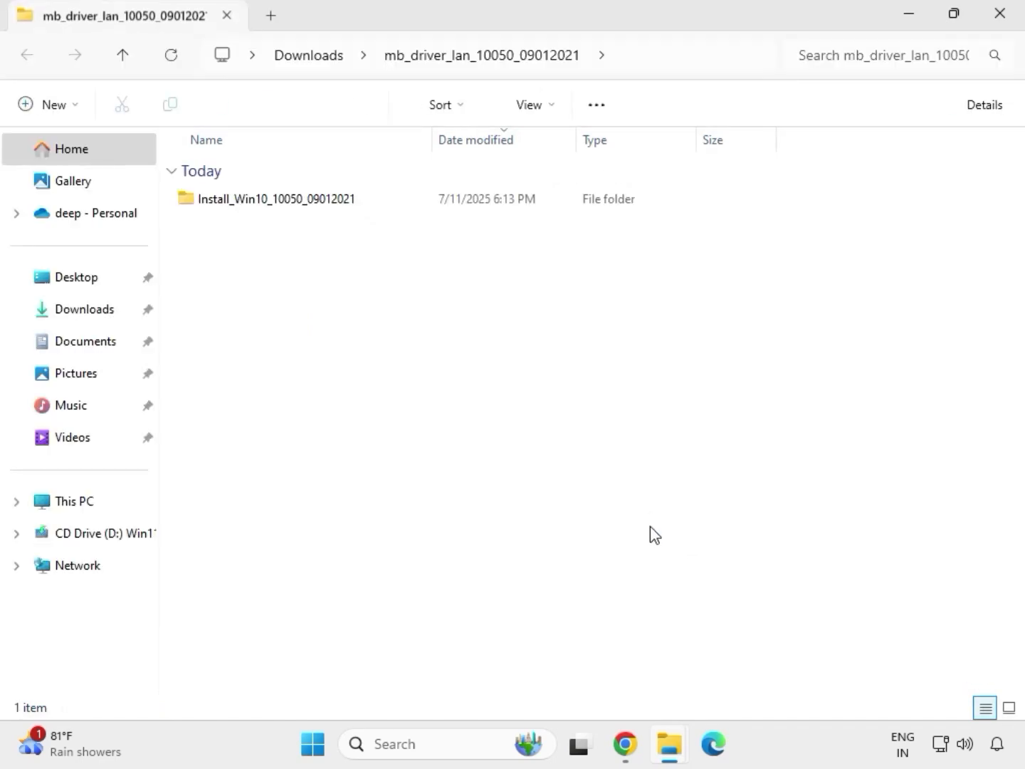
pyautogui.click(1007, 20)
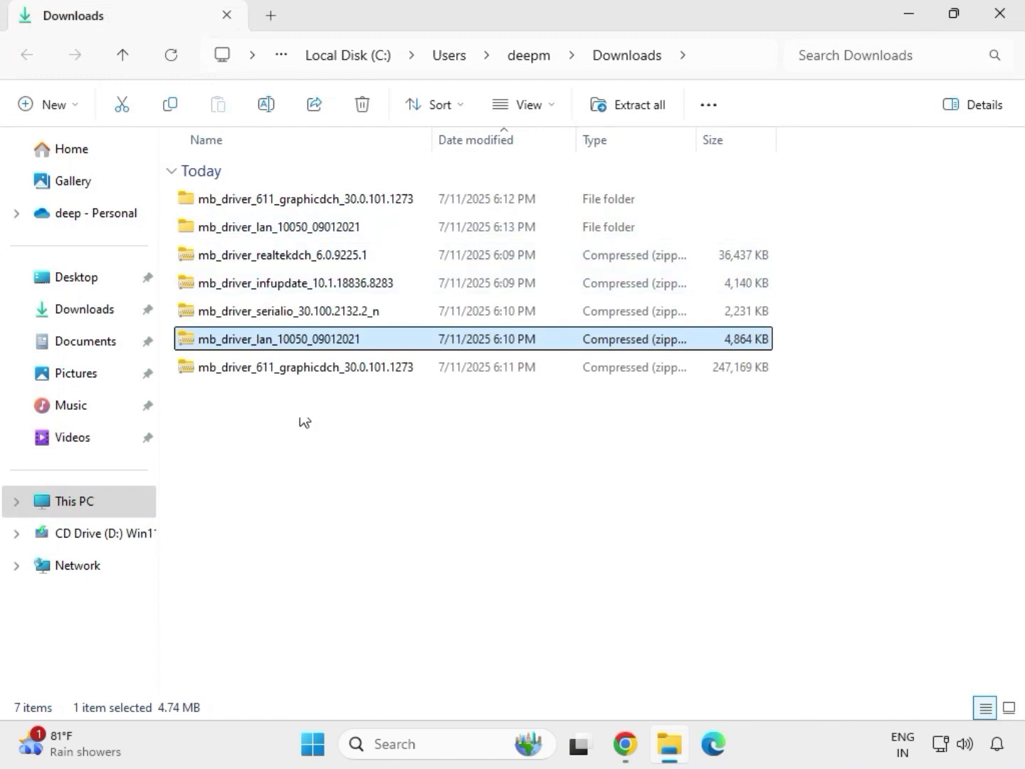
# Extract the mb_driver_serialio_30.100.2132.2_n archive to its default folder and close the window with the extracted files
pyautogui.click(257, 321)
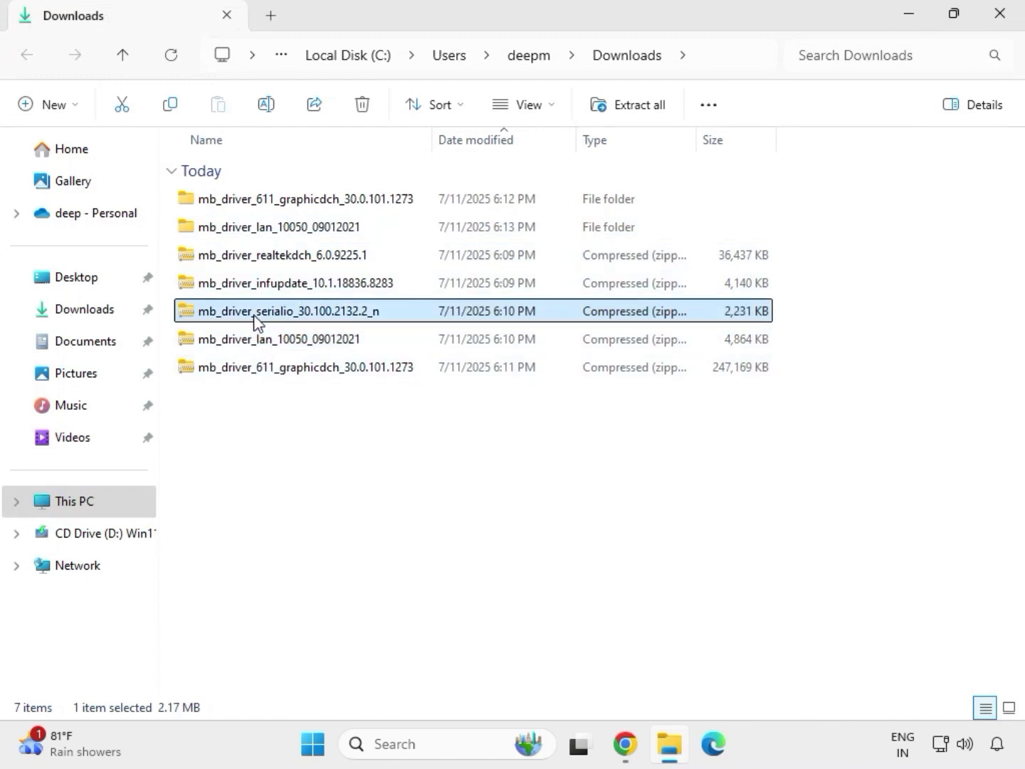
pyautogui.rightClick(258, 320)
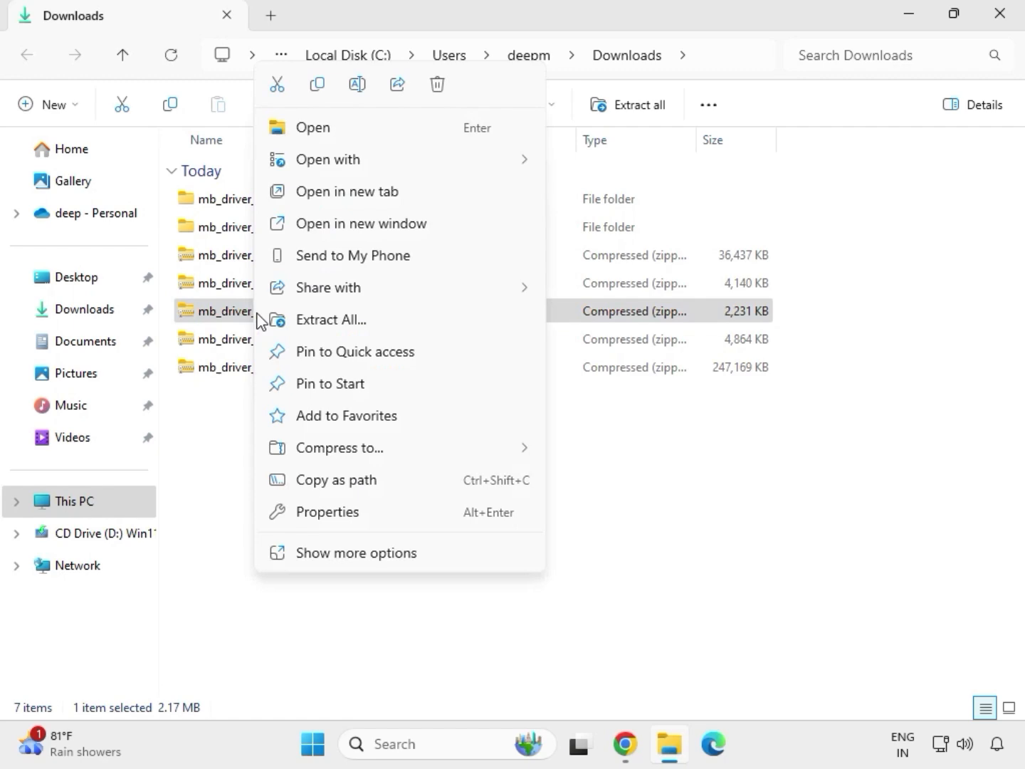
pyautogui.click(312, 322)
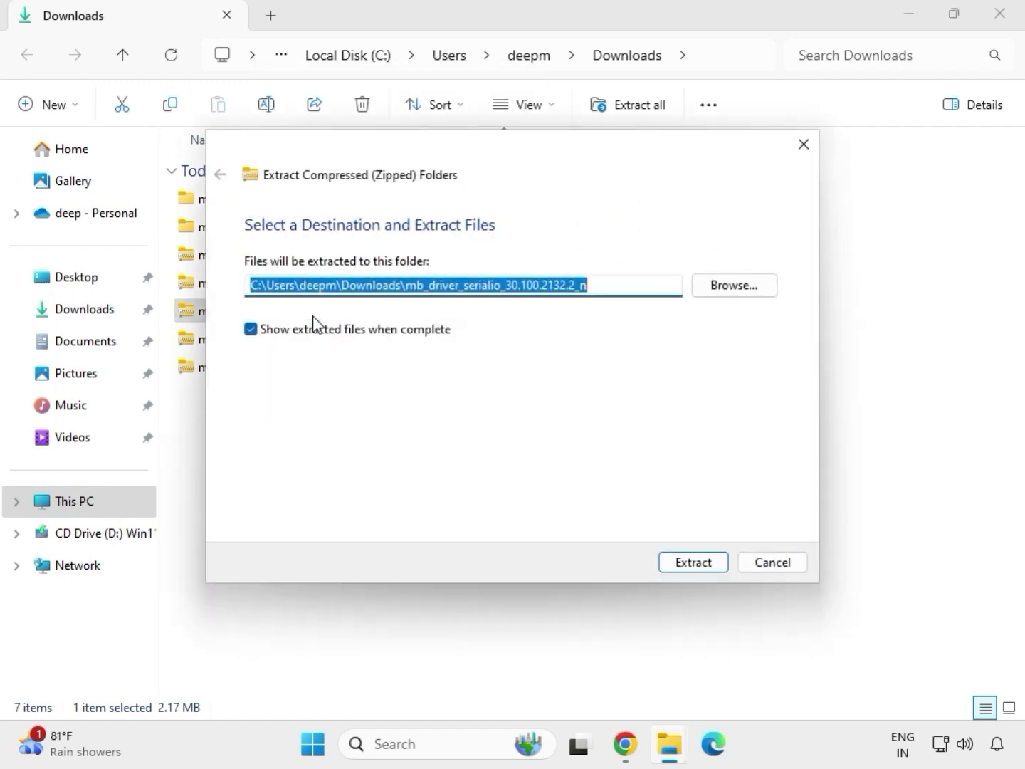
pyautogui.click(685, 562)
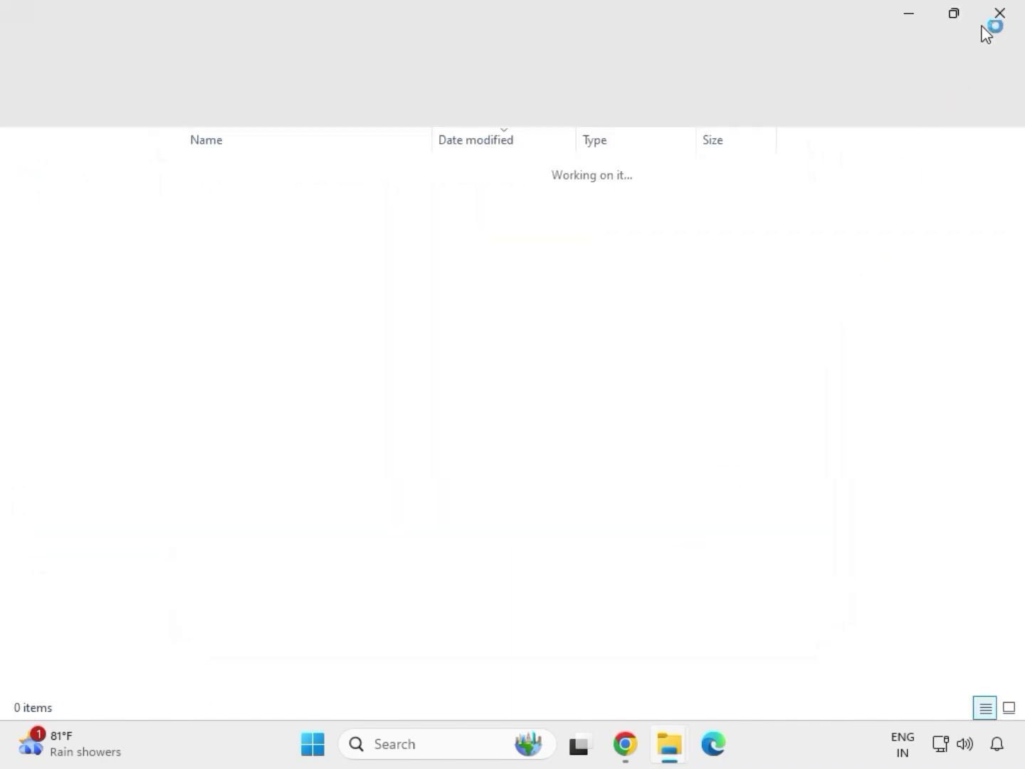
pyautogui.click(1002, 14)
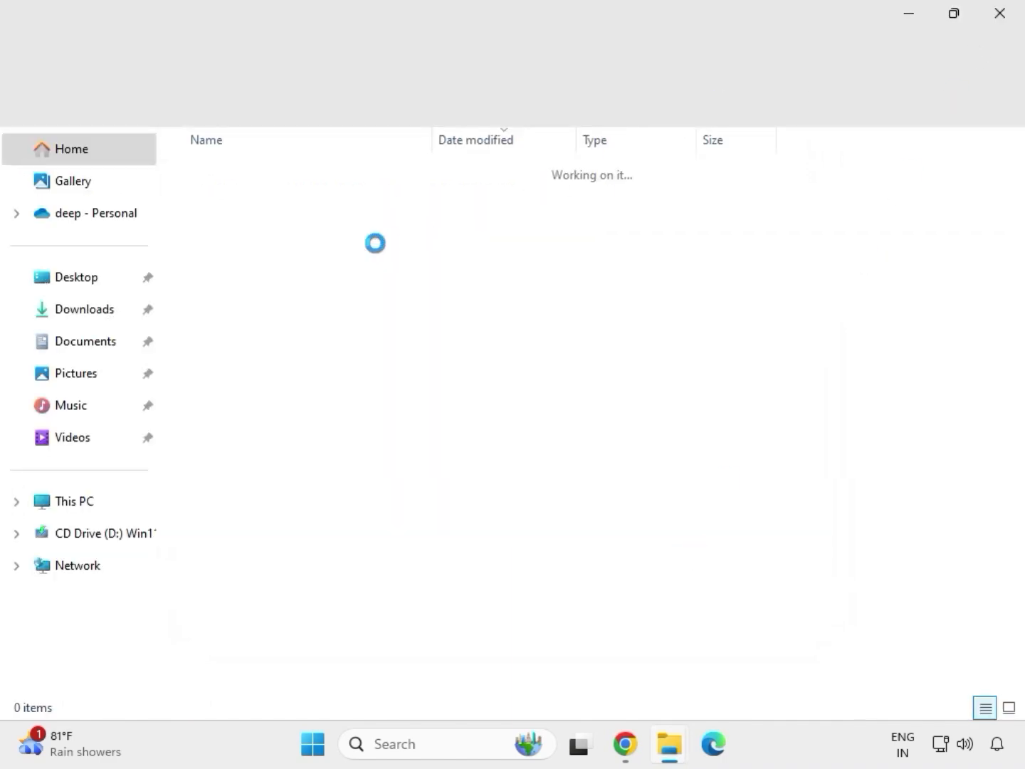
# Extract the mb_driver_infupdate_10.1.18836.8283 archive to its default folder and close the window with the extracted files
pyautogui.click(266, 285)
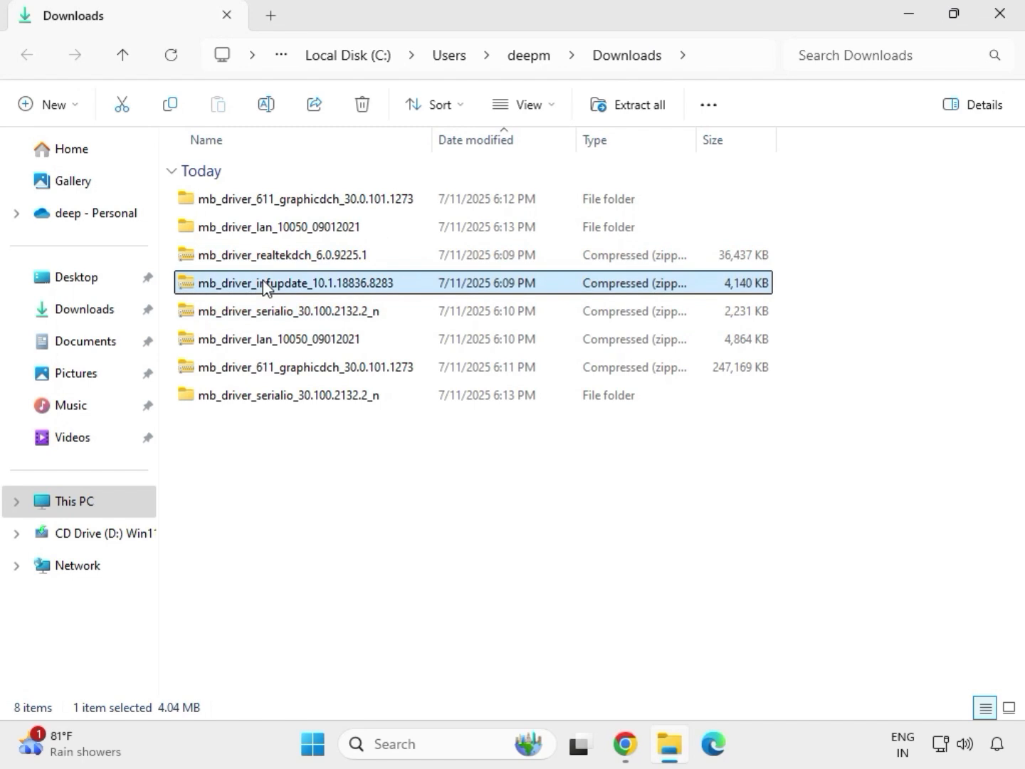
pyautogui.rightClick(265, 286)
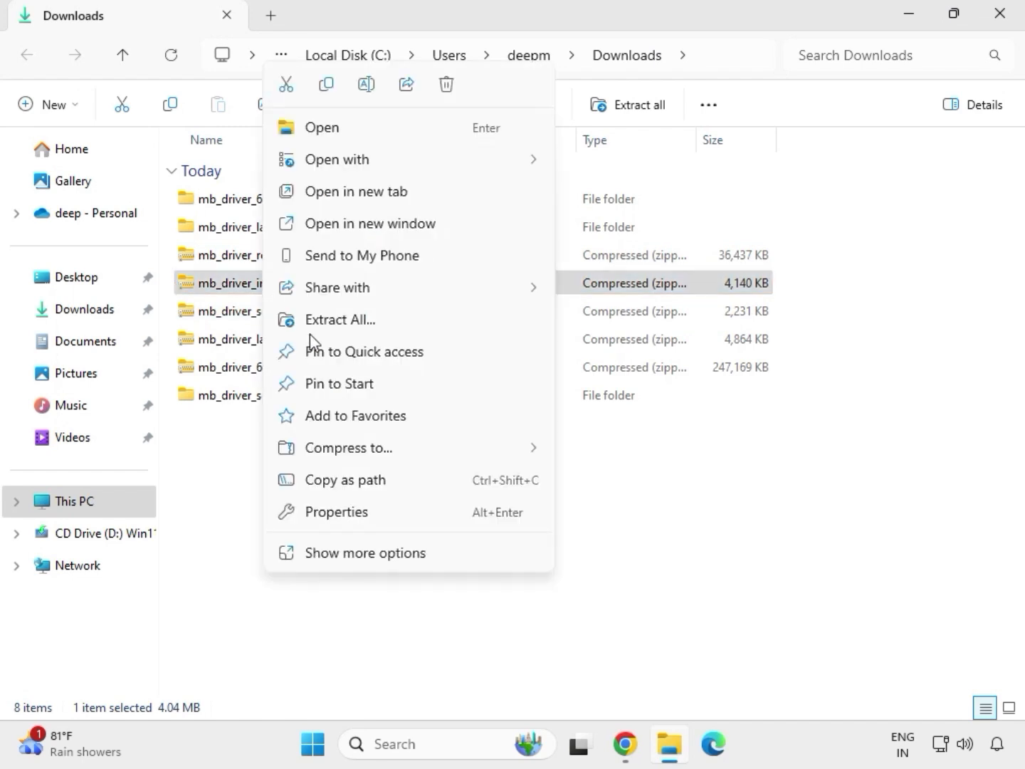
pyautogui.click(360, 319)
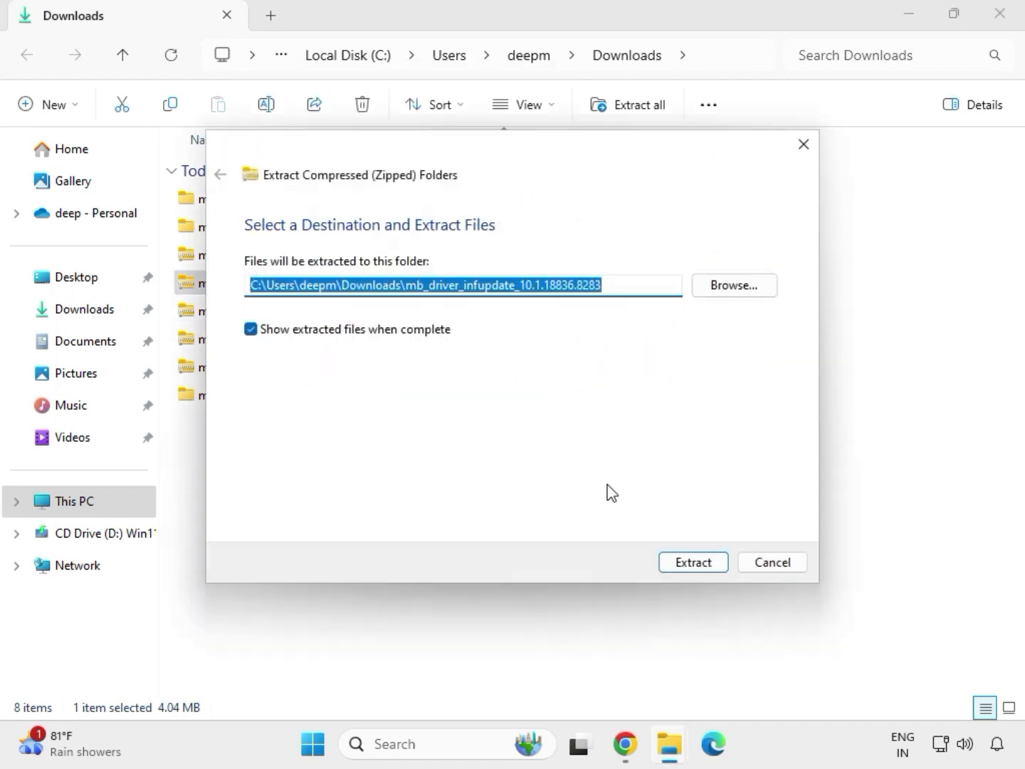
pyautogui.click(684, 566)
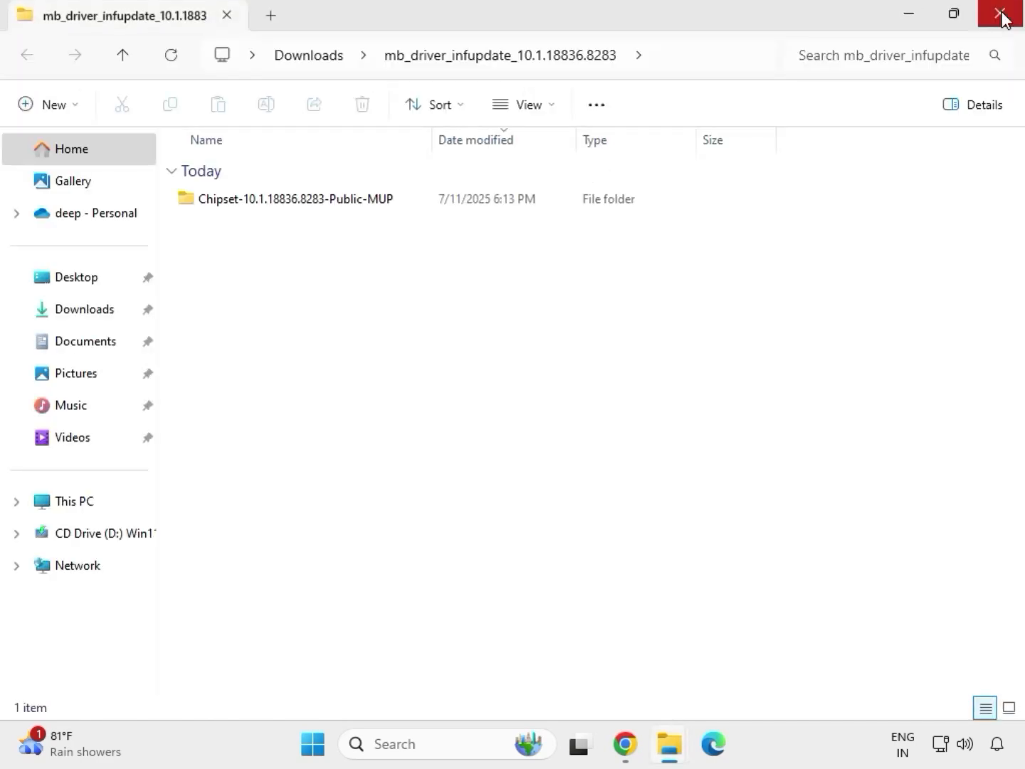
pyautogui.click(1001, 17)
# Extract the mb_driver_realtekdch_6.0.9225.1 archive to its default folder and close the window with the extracted files
pyautogui.click(277, 259)
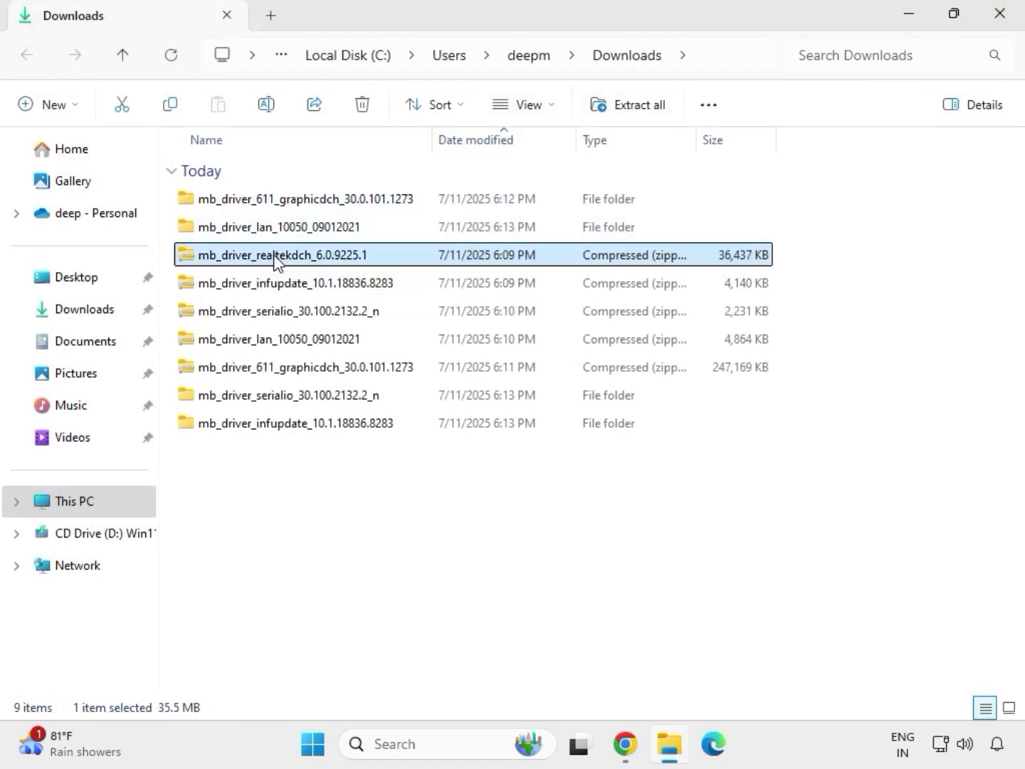
pyautogui.rightClick(276, 258)
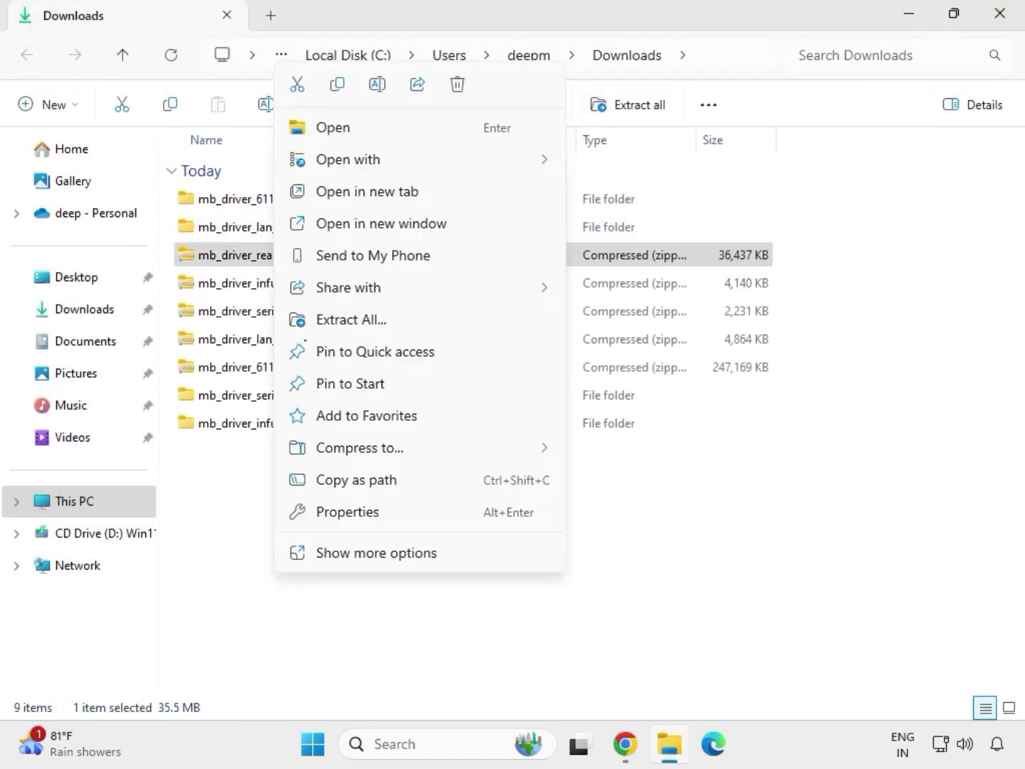
pyautogui.click(337, 323)
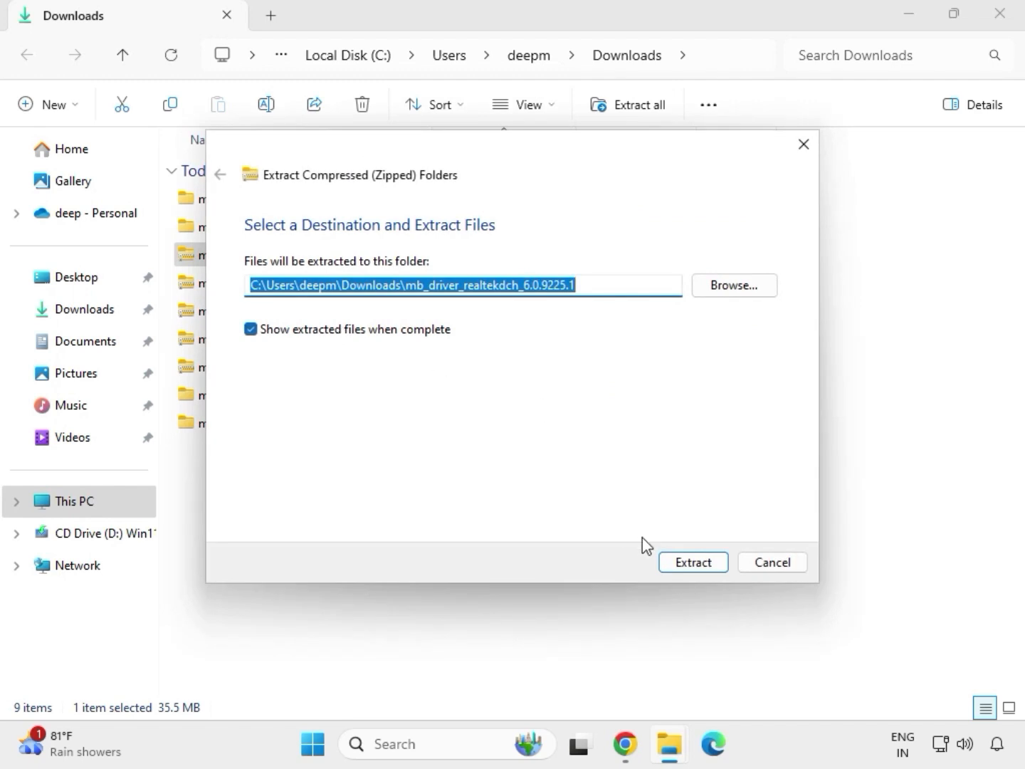
pyautogui.click(670, 562)
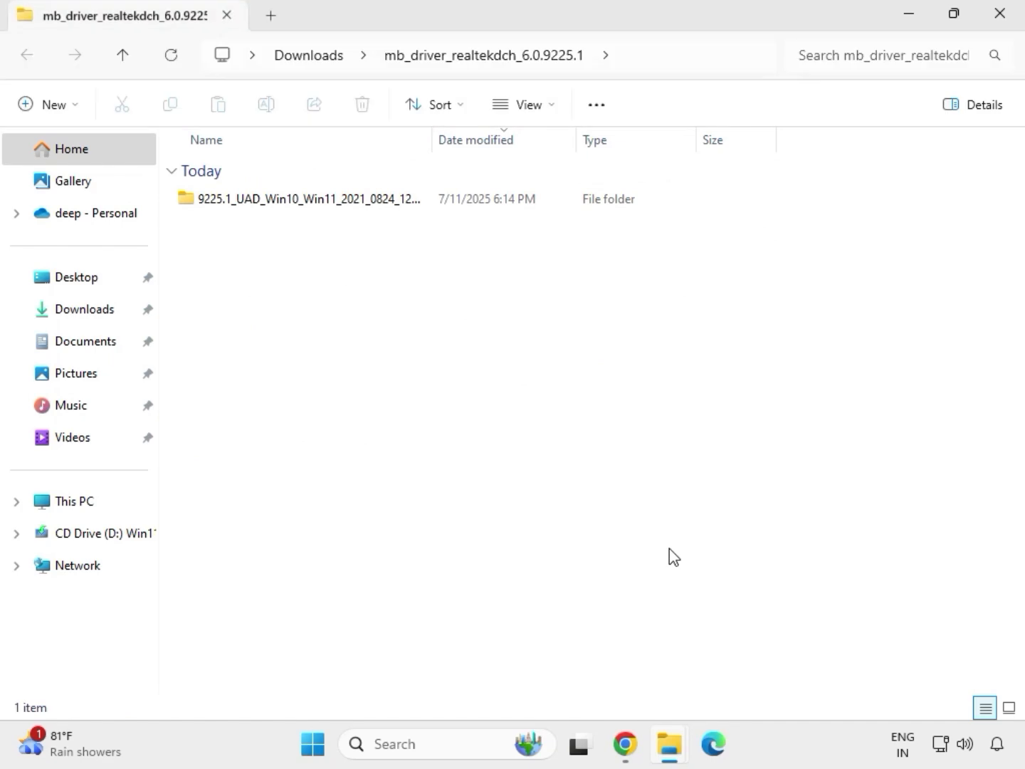
pyautogui.click(1002, 21)
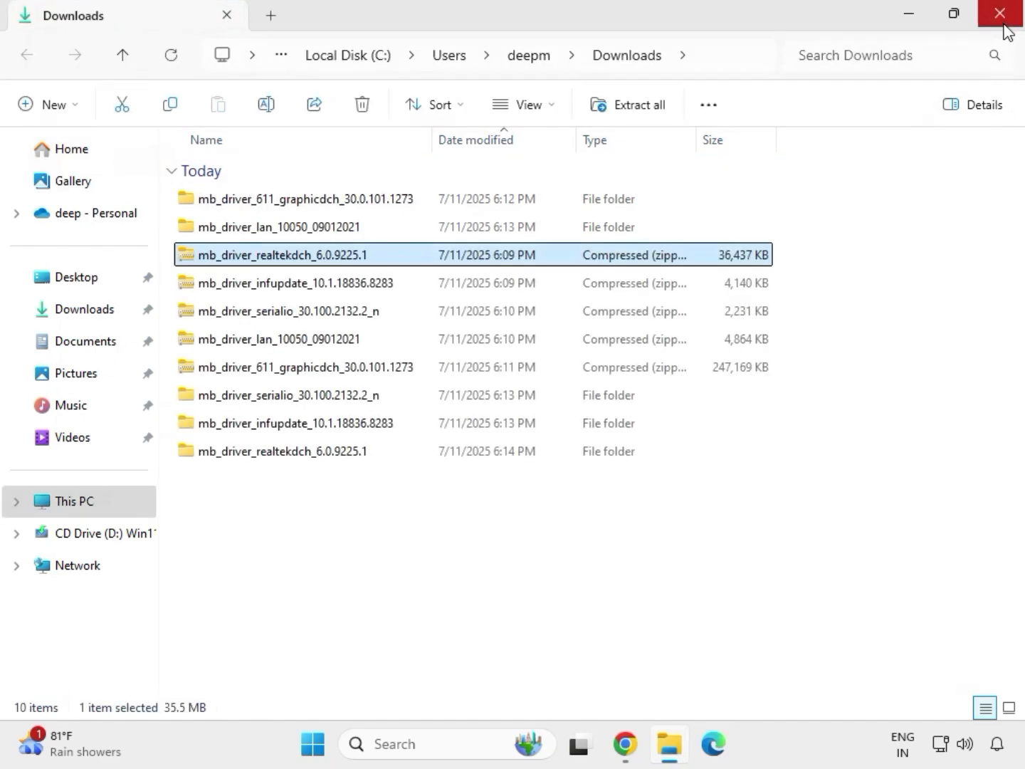
# Clear the file selection and refresh the Downloads folder listing
pyautogui.click(483, 569)
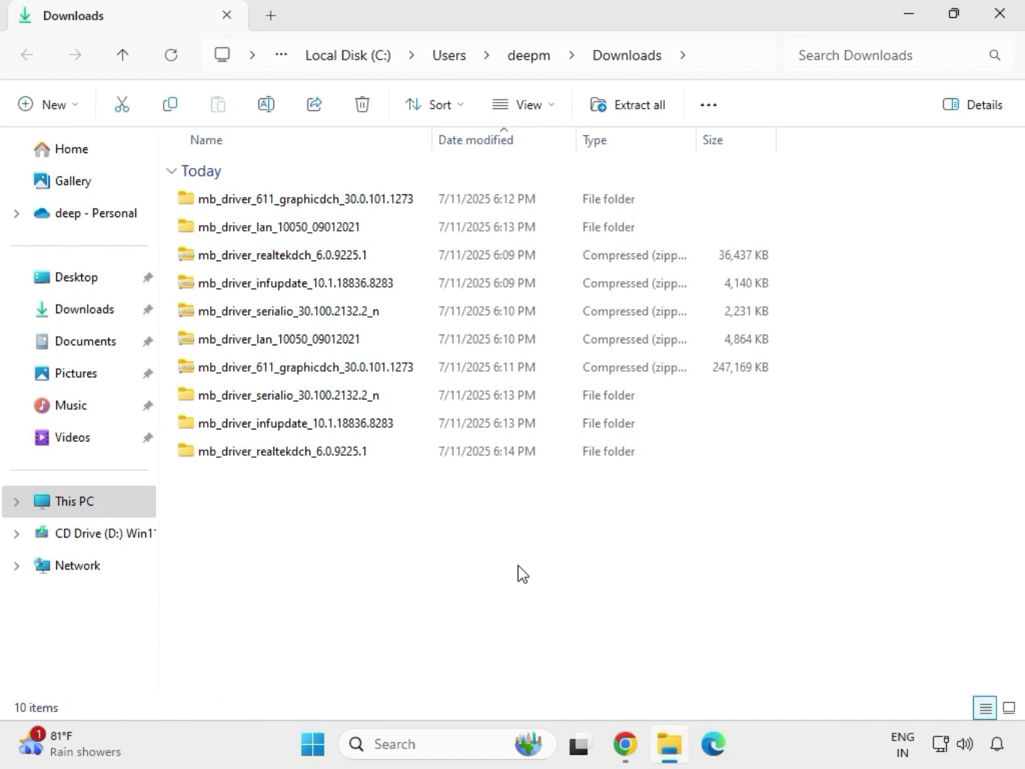
pyautogui.rightClick(428, 529)
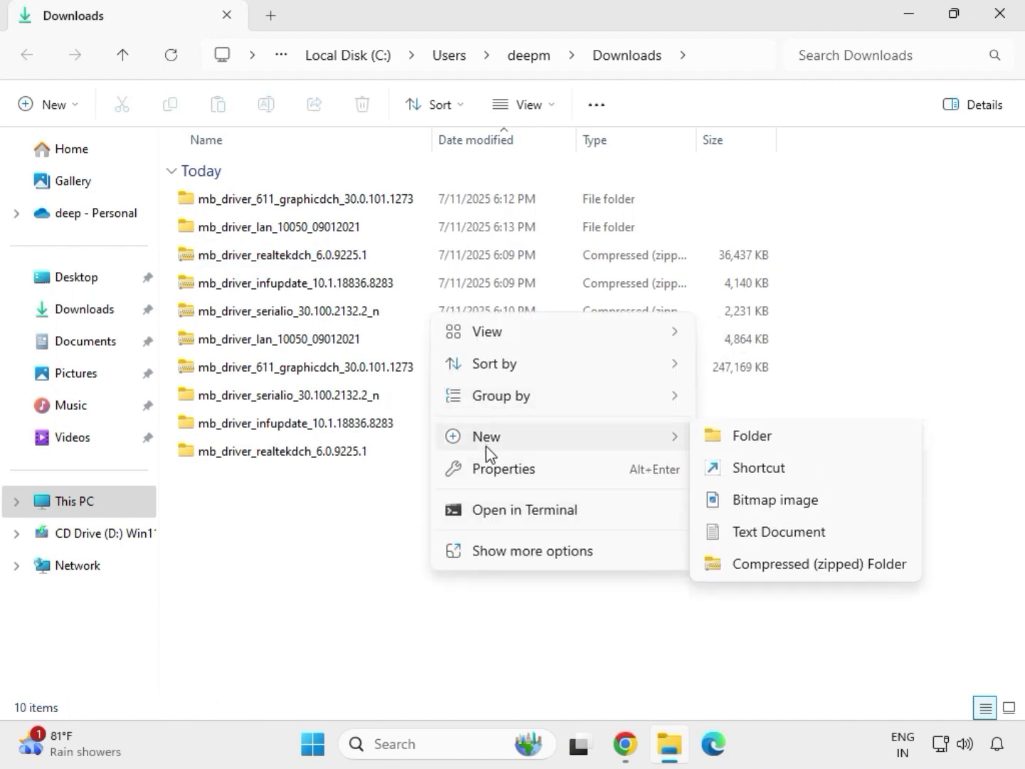
pyautogui.click(406, 508)
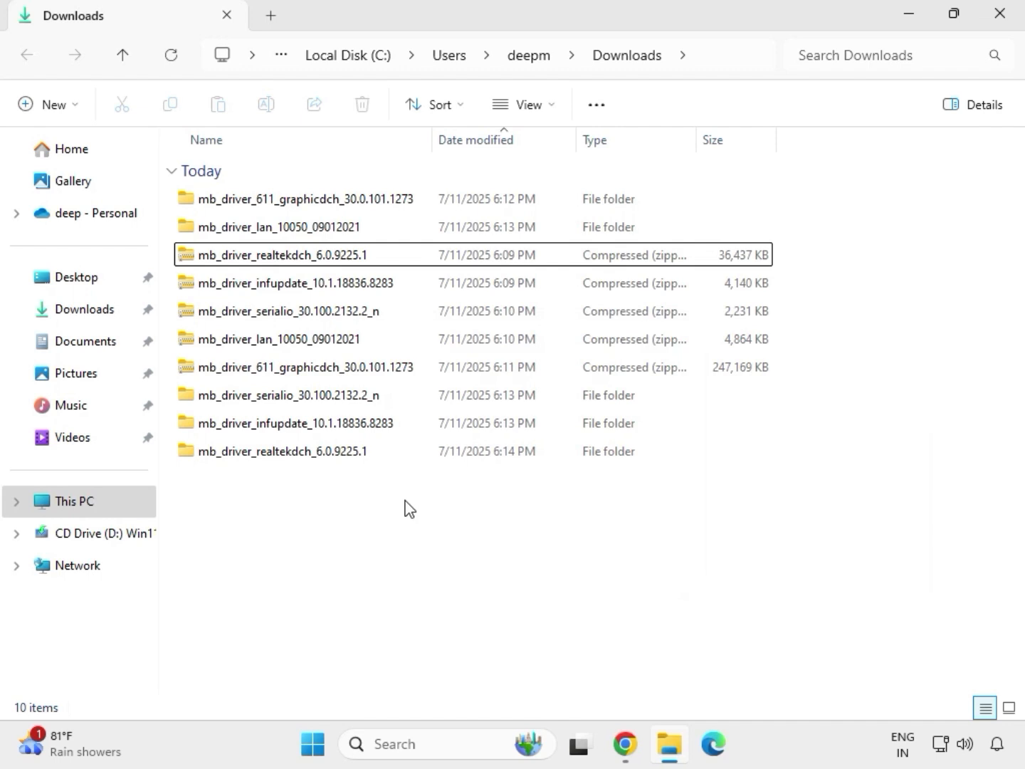
pyautogui.rightClick(406, 507)
pyautogui.click(465, 520)
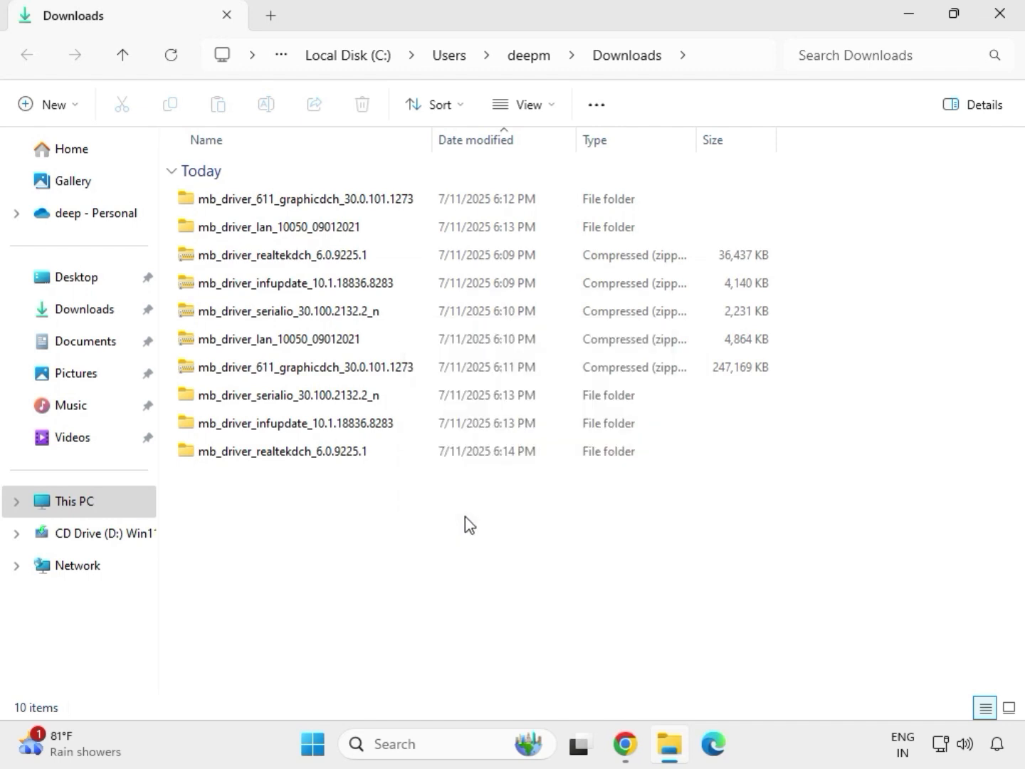
pyautogui.click(472, 318)
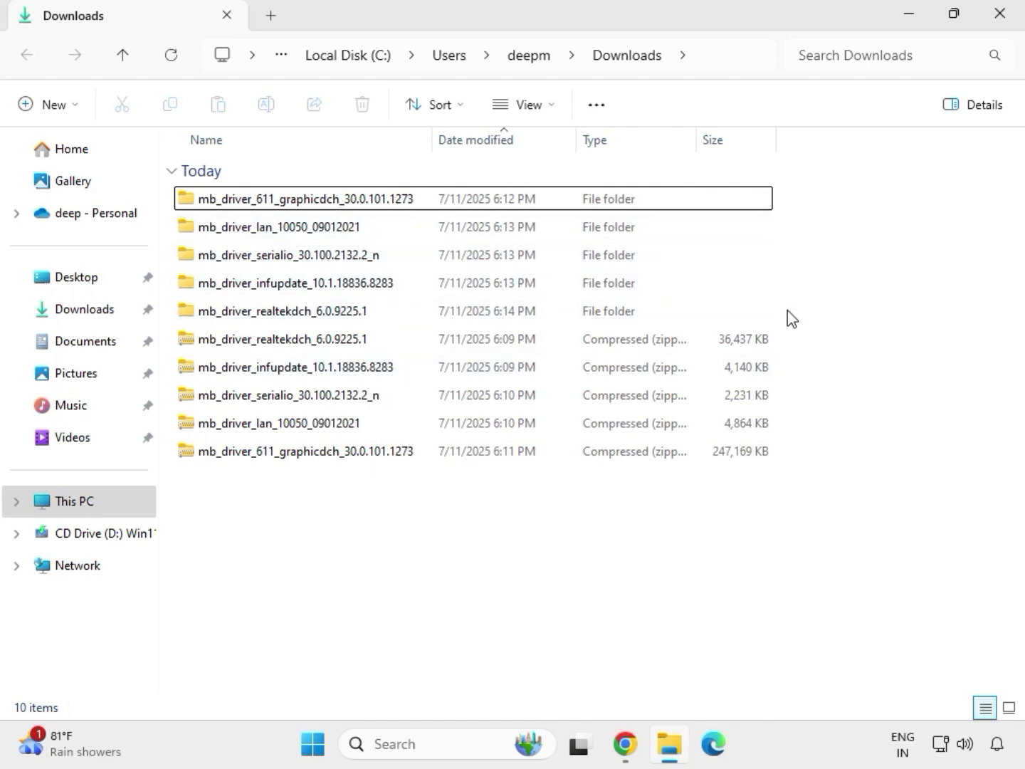
# Open the extracted mb_driver_611_graphicdch_30.0.101.1273 folder, run its driver application and allow it to make changes to the device
pyautogui.moveTo(786, 317); pyautogui.dragTo(509, 208)
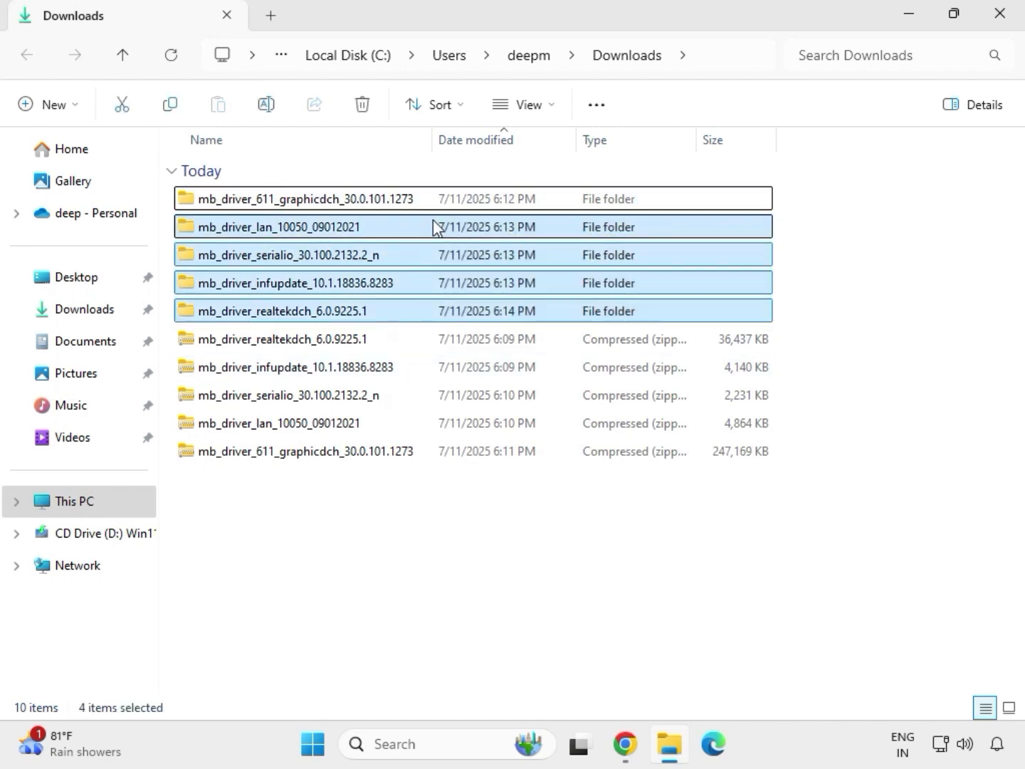
pyautogui.click(300, 202)
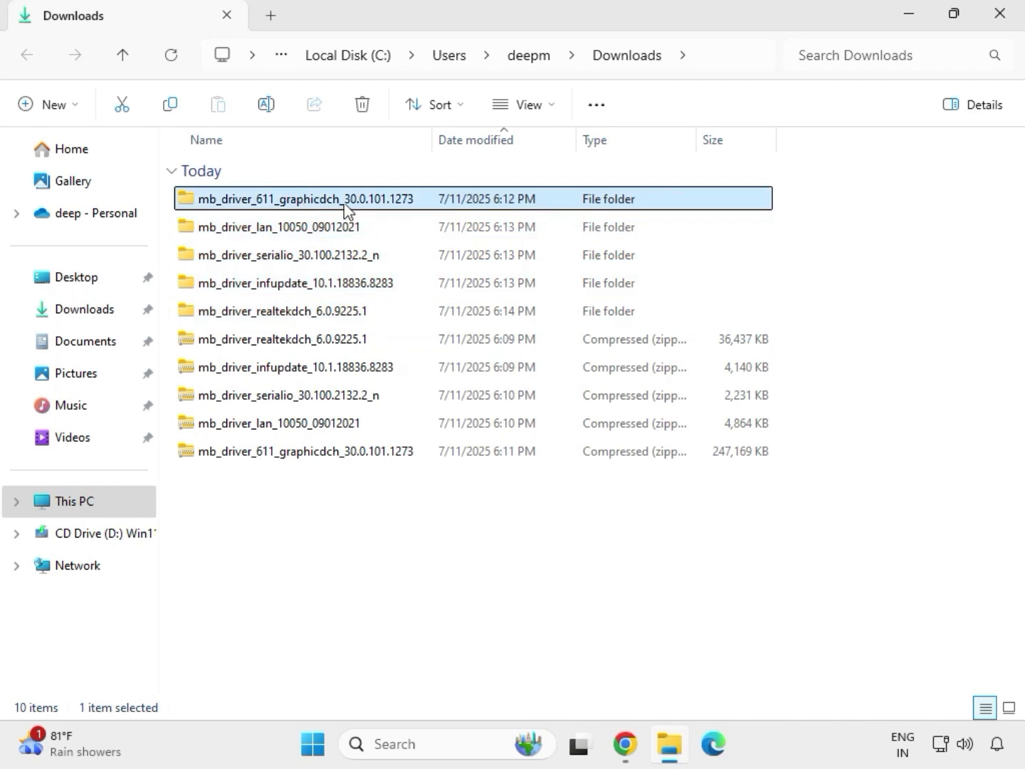
pyautogui.doubleClick(327, 203)
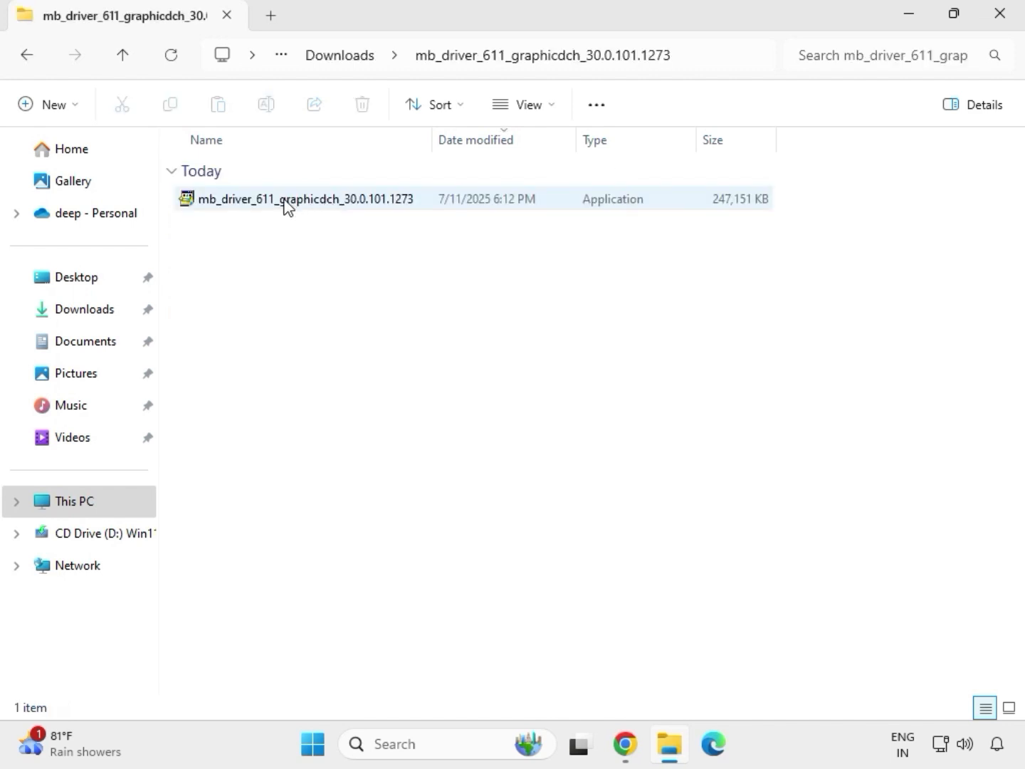
pyautogui.click(285, 203)
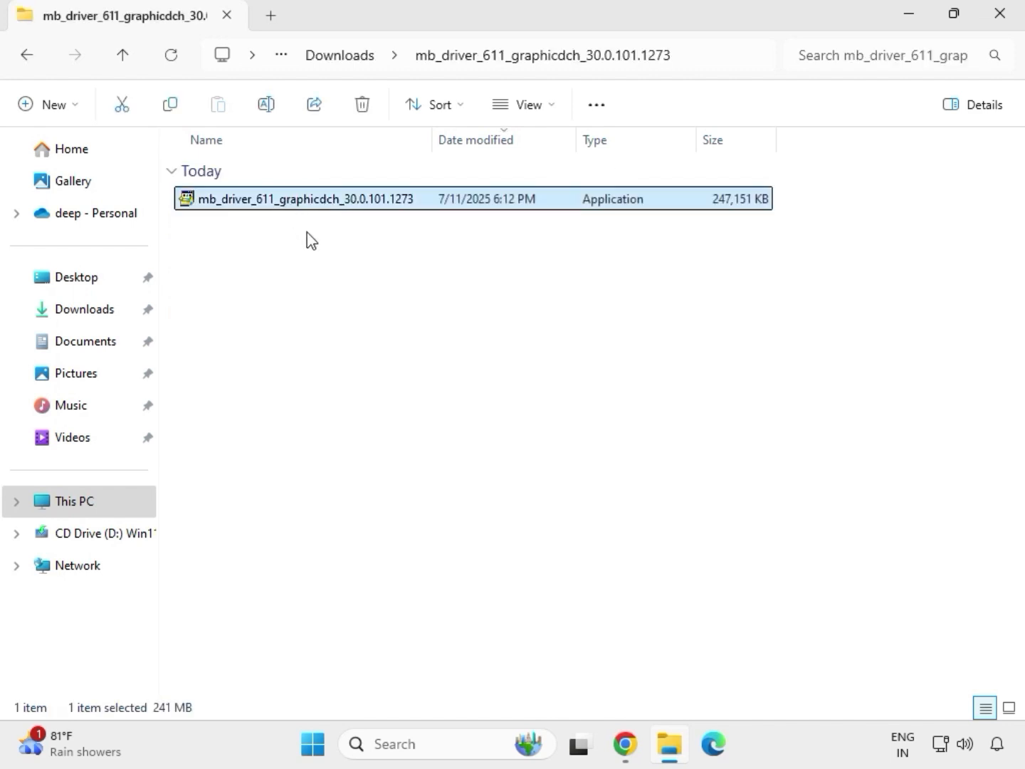
pyautogui.rightClick(309, 236)
pyautogui.click(376, 364)
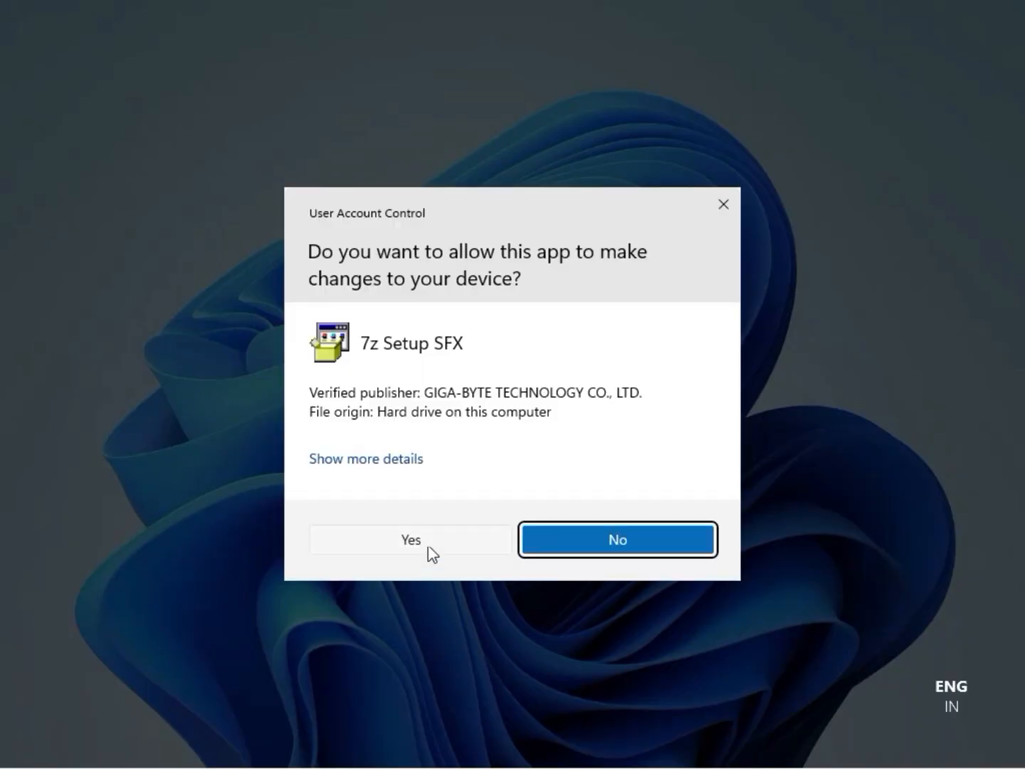
pyautogui.click(428, 540)
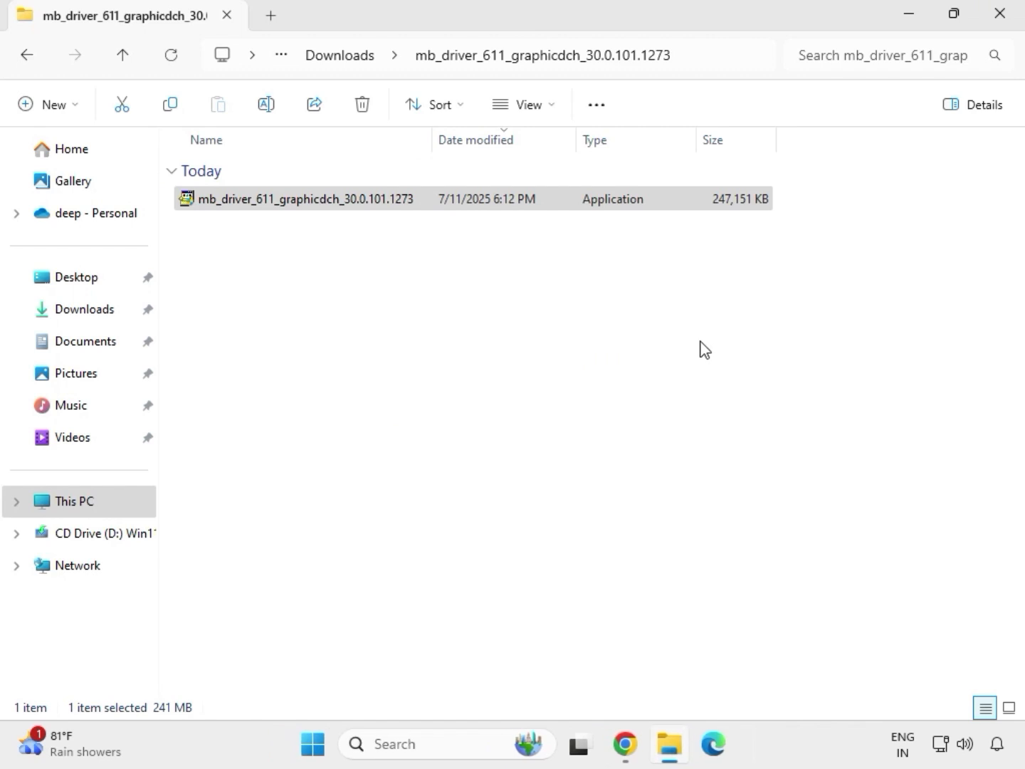
# Close the window with the extracted graphics driver and open the Downloads folder in a new File Explorer window
pyautogui.click(1000, 15)
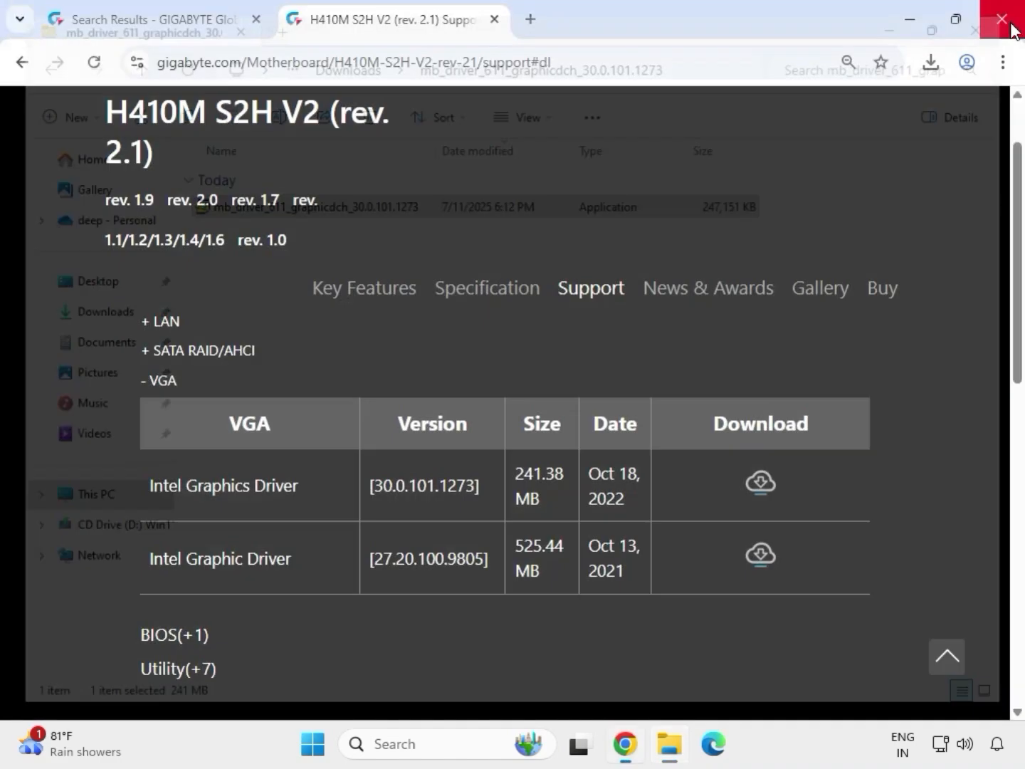
pyautogui.click(671, 751)
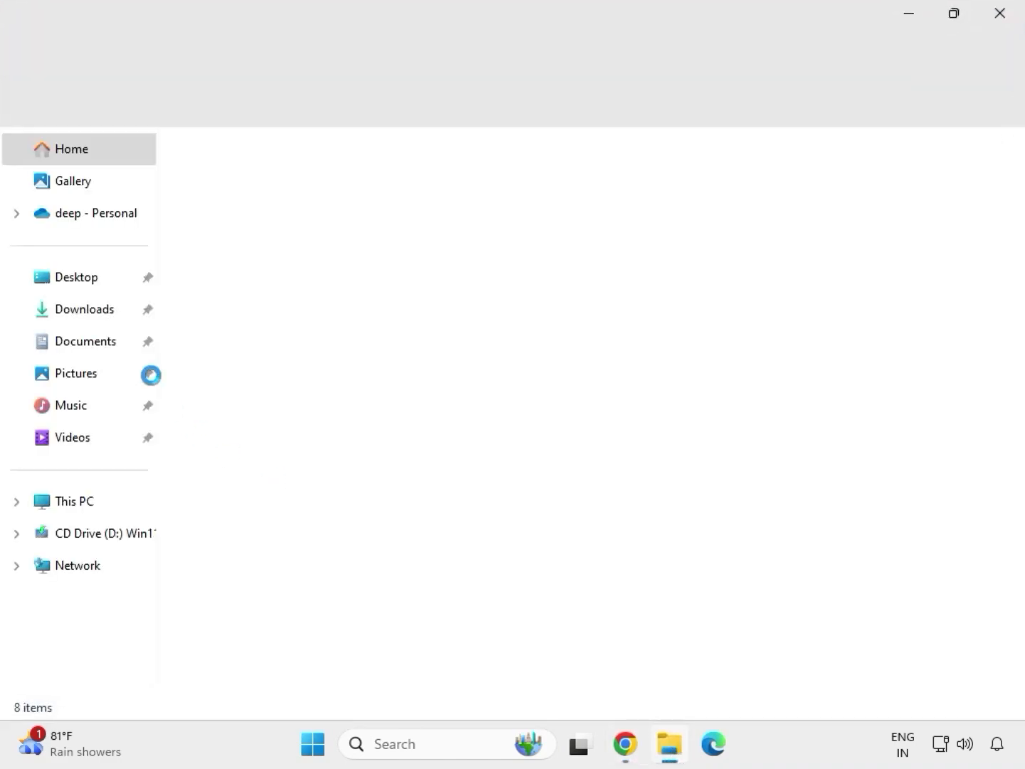
pyautogui.click(113, 312)
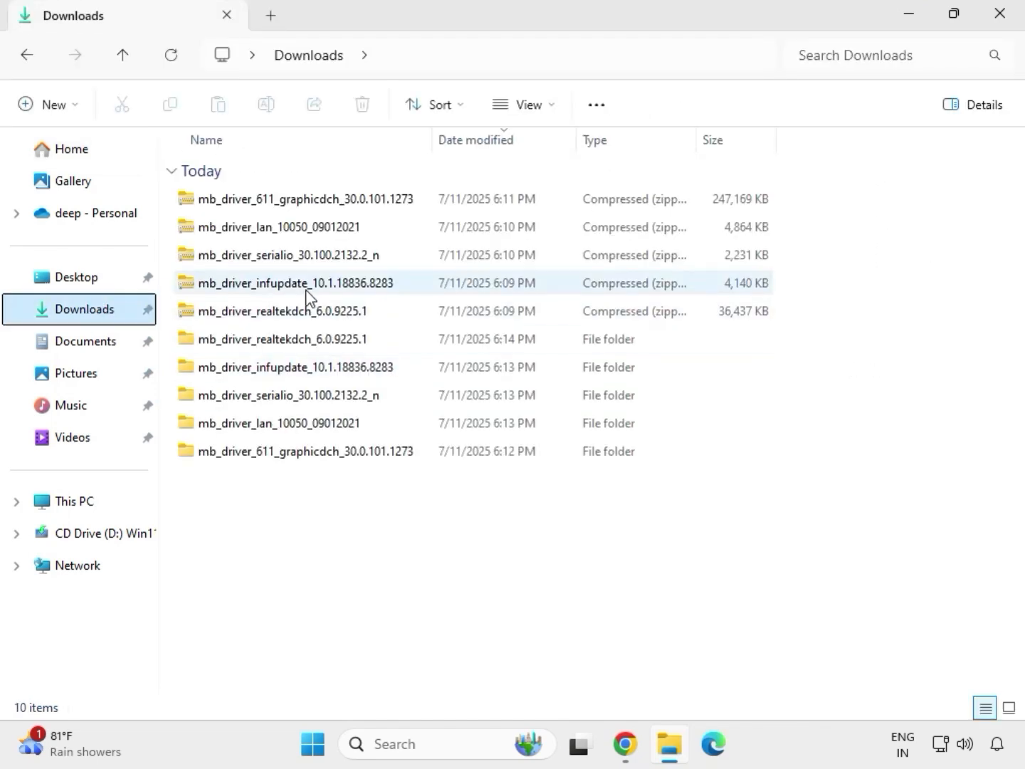
pyautogui.click(292, 343)
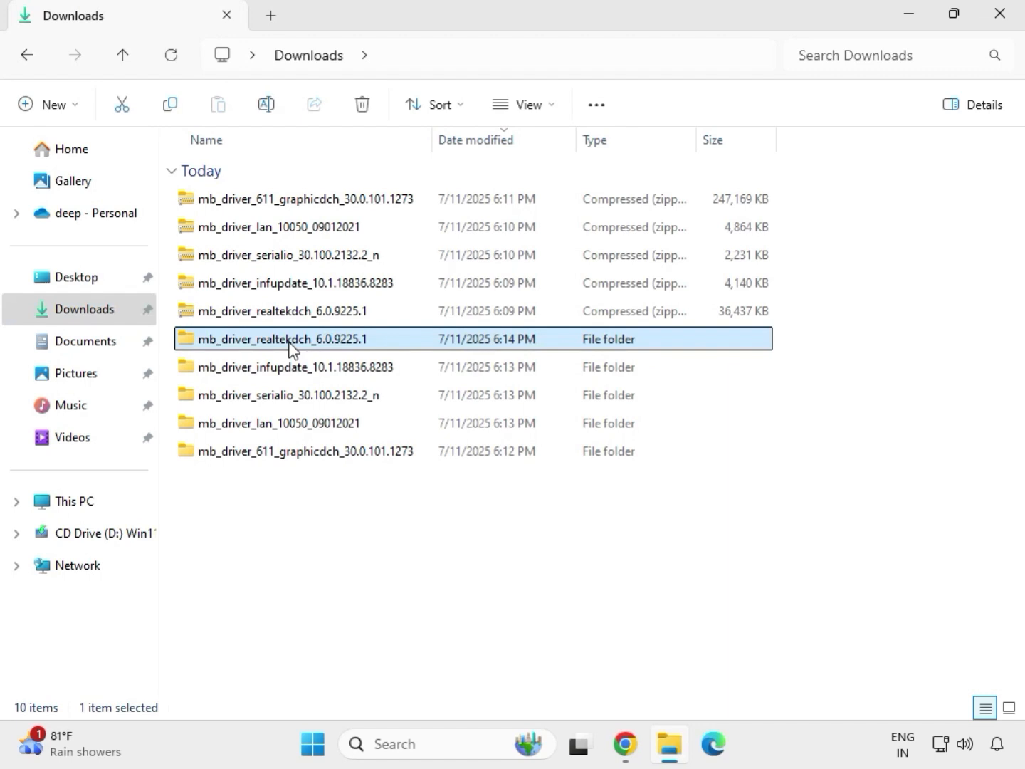
pyautogui.click(332, 455)
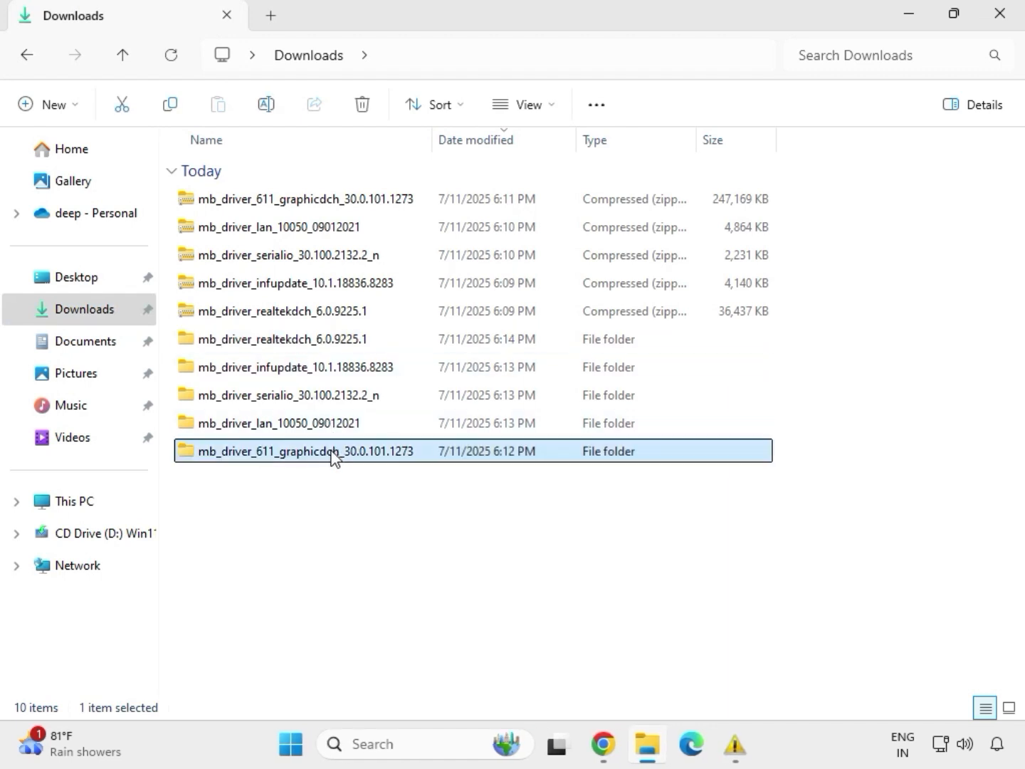
# Run Install_Win10_10050_09012021 from the subfolder of the extracted mb_driver_lan_10050_09012021 folder and allow it to make changes to the device
pyautogui.click(319, 426)
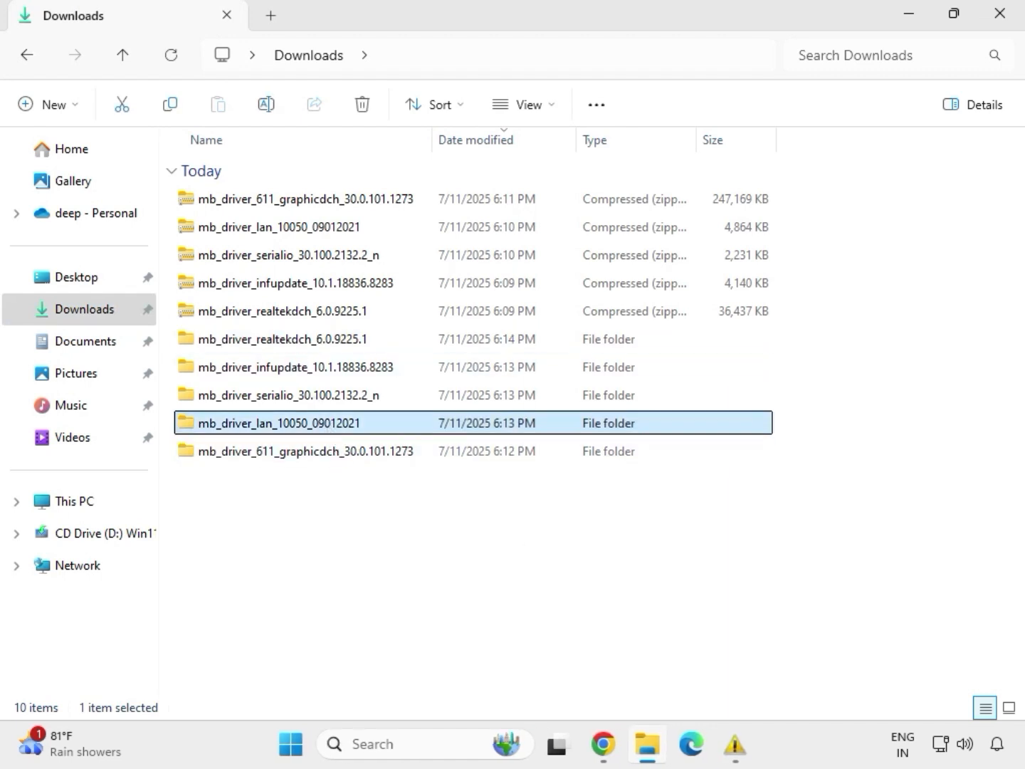
pyautogui.doubleClick(315, 429)
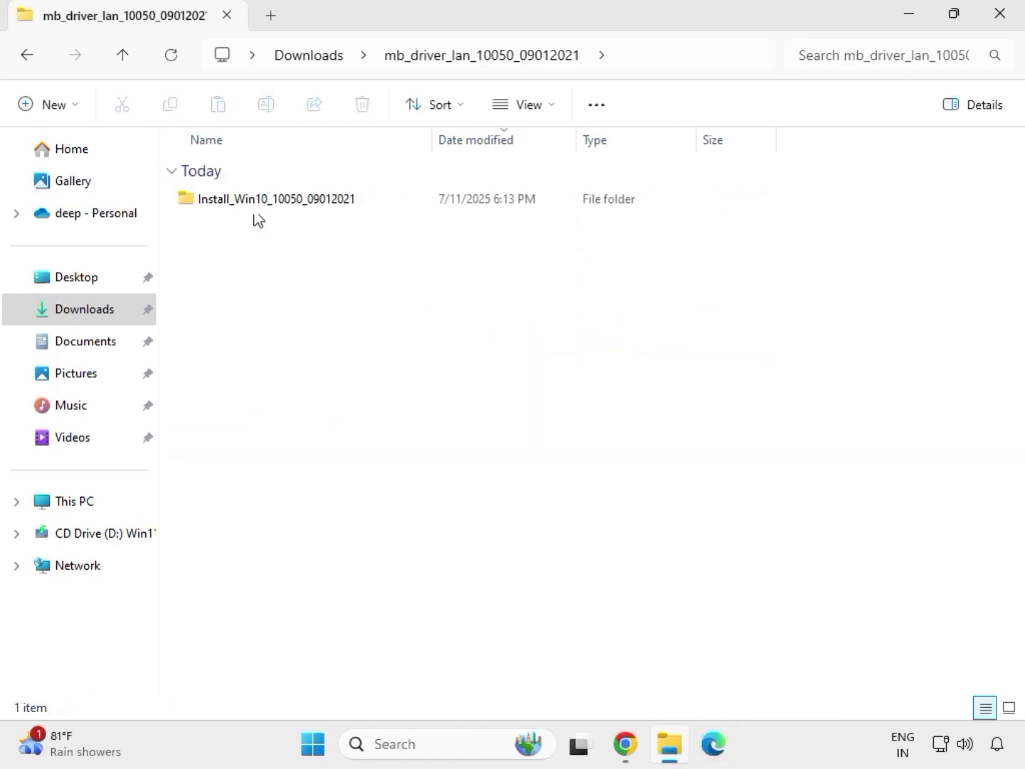
pyautogui.doubleClick(255, 207)
pyautogui.click(257, 209)
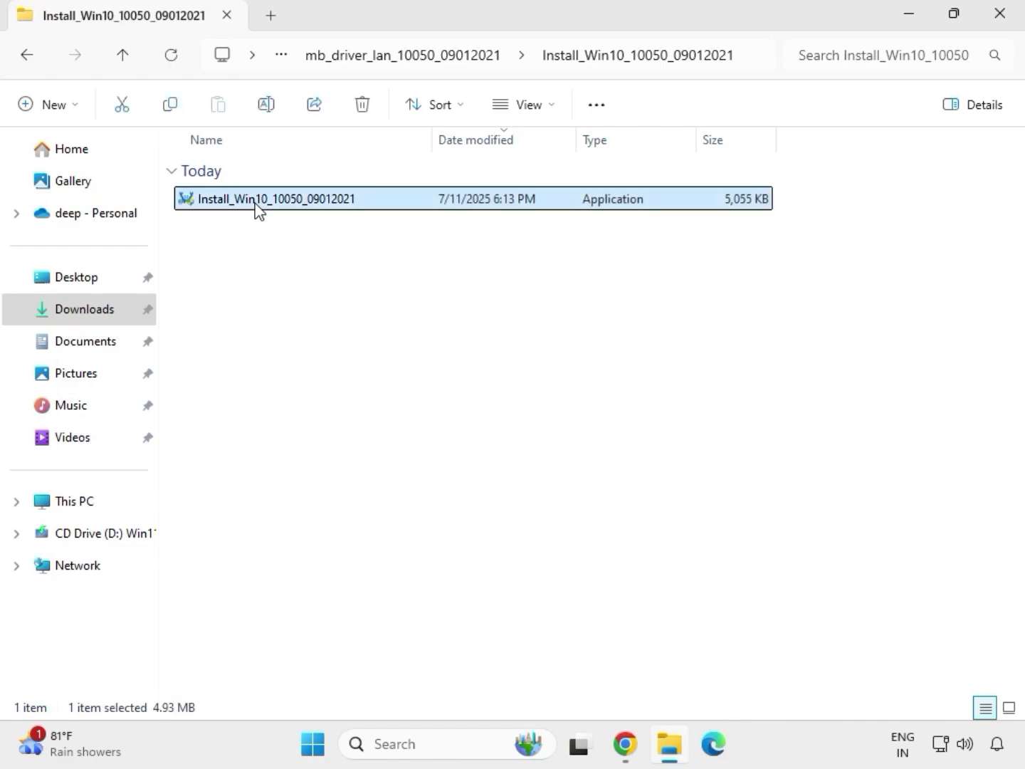
pyautogui.doubleClick(257, 207)
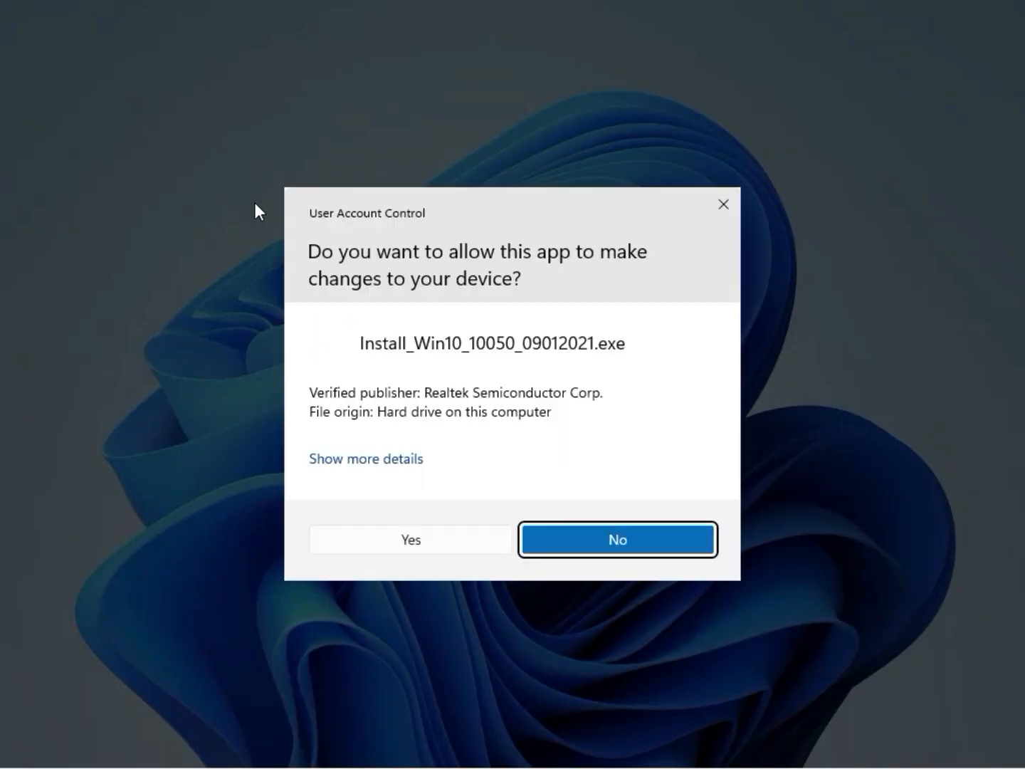
pyautogui.click(398, 539)
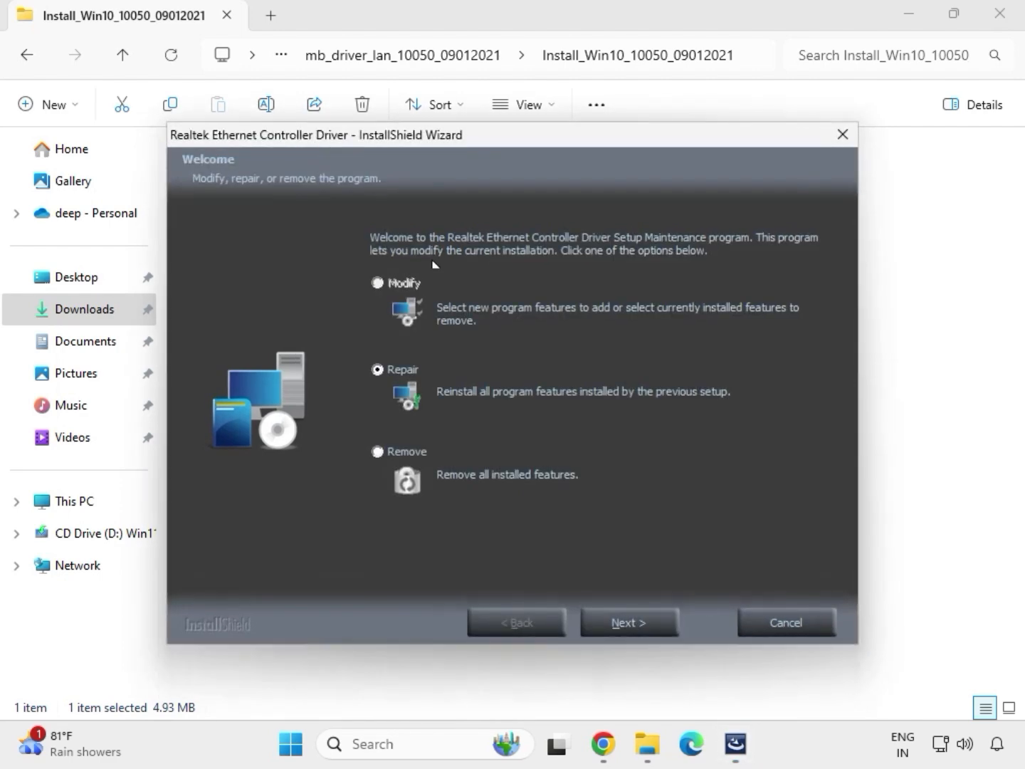
# Reinstall the Realtek Ethernet Controller Driver with the Repair option, finish the wizard and return to the Downloads folder
pyautogui.click(654, 624)
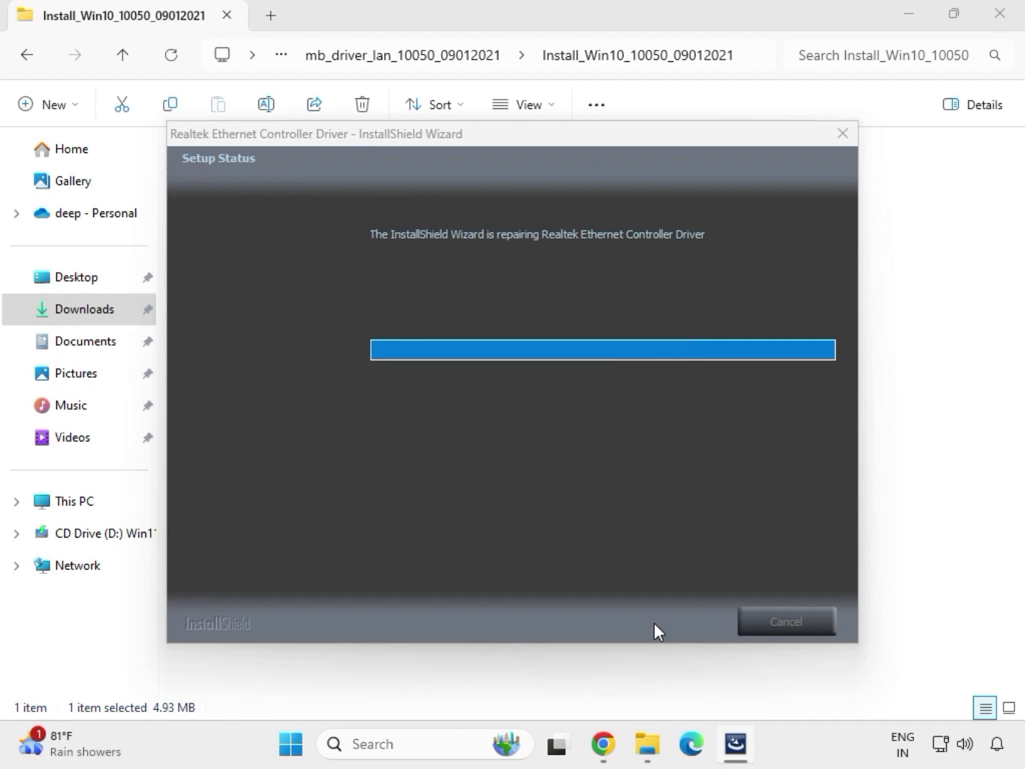
pyautogui.click(626, 432)
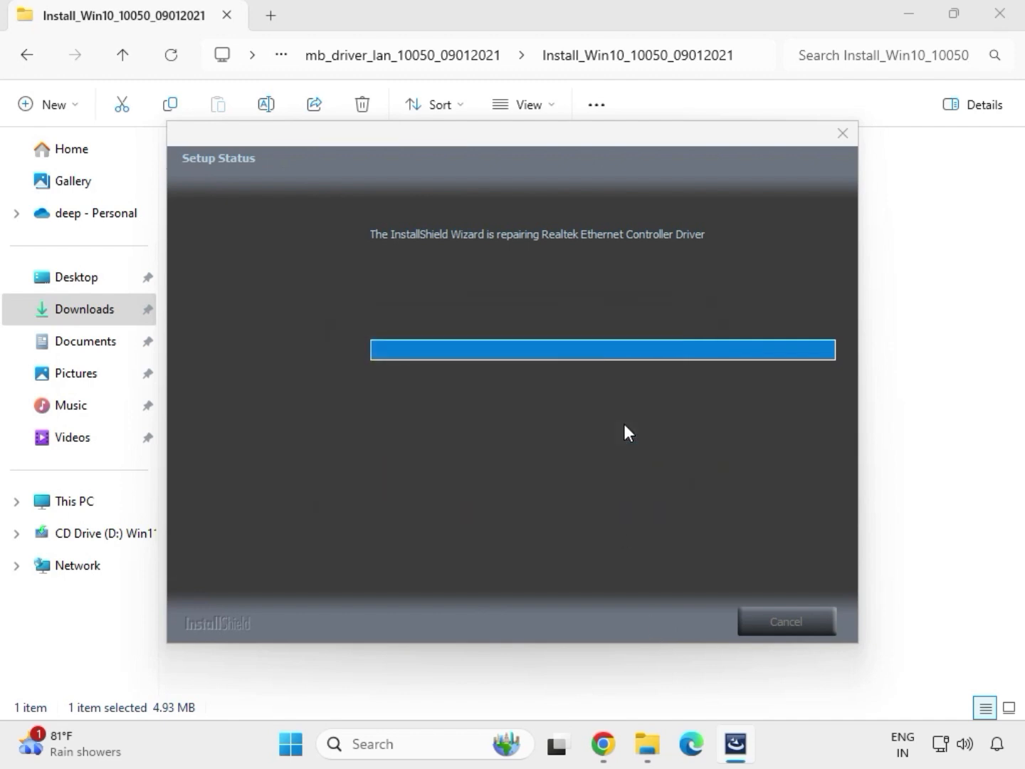
pyautogui.click(637, 612)
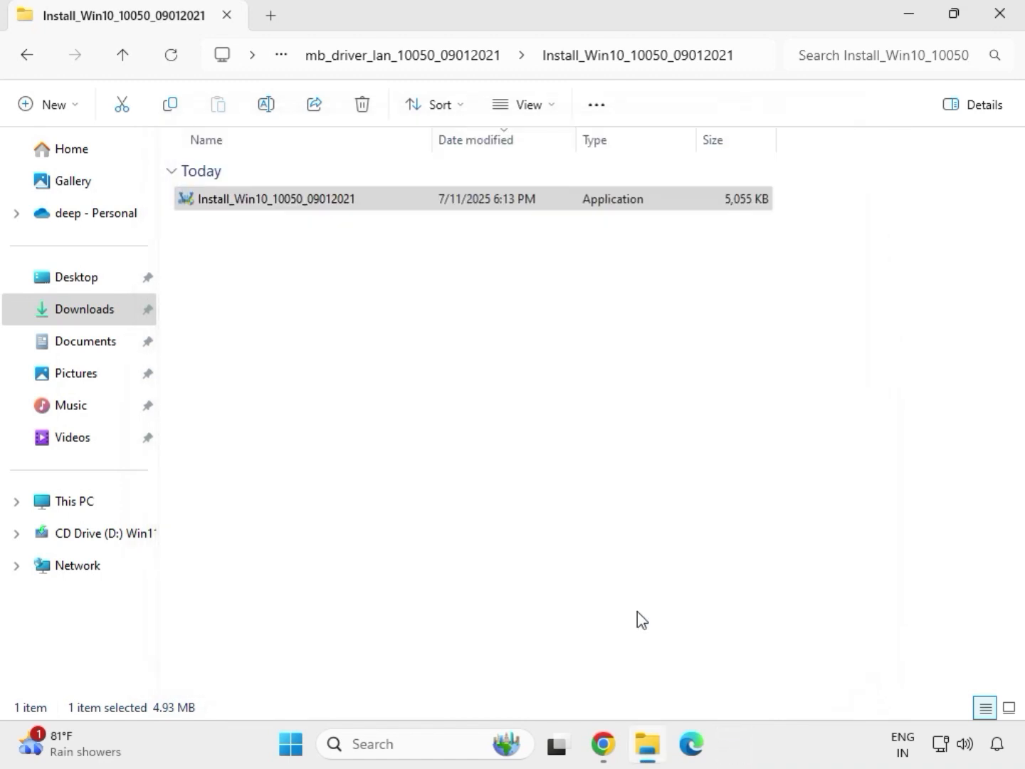
pyautogui.click(28, 56)
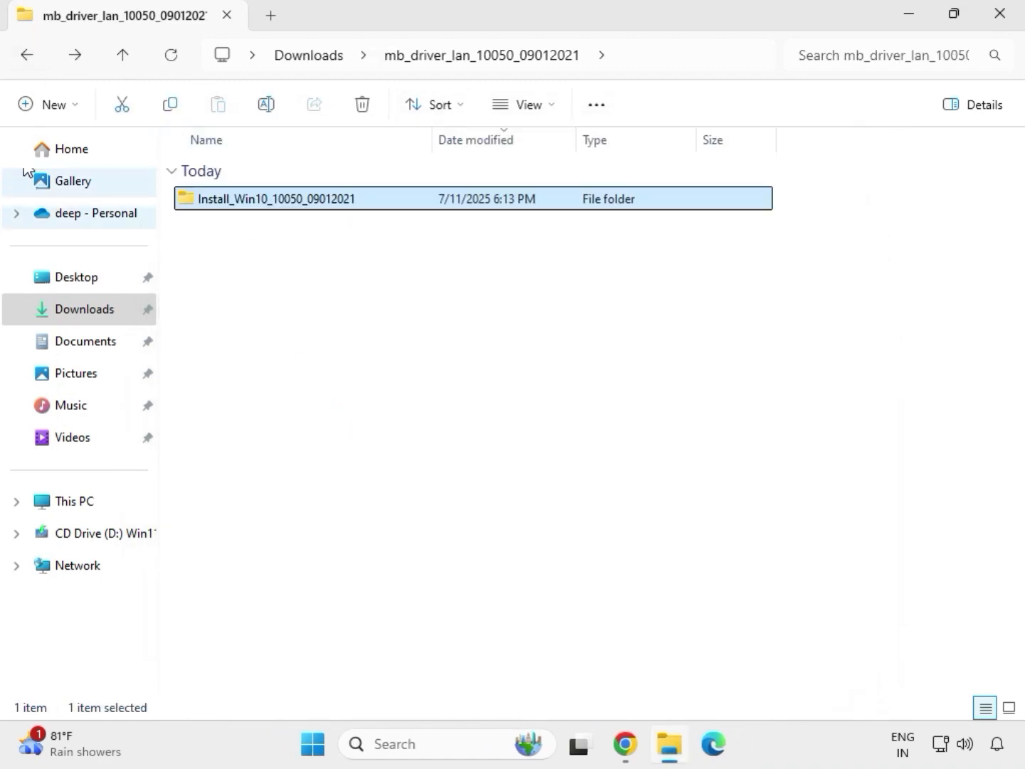
pyautogui.click(22, 57)
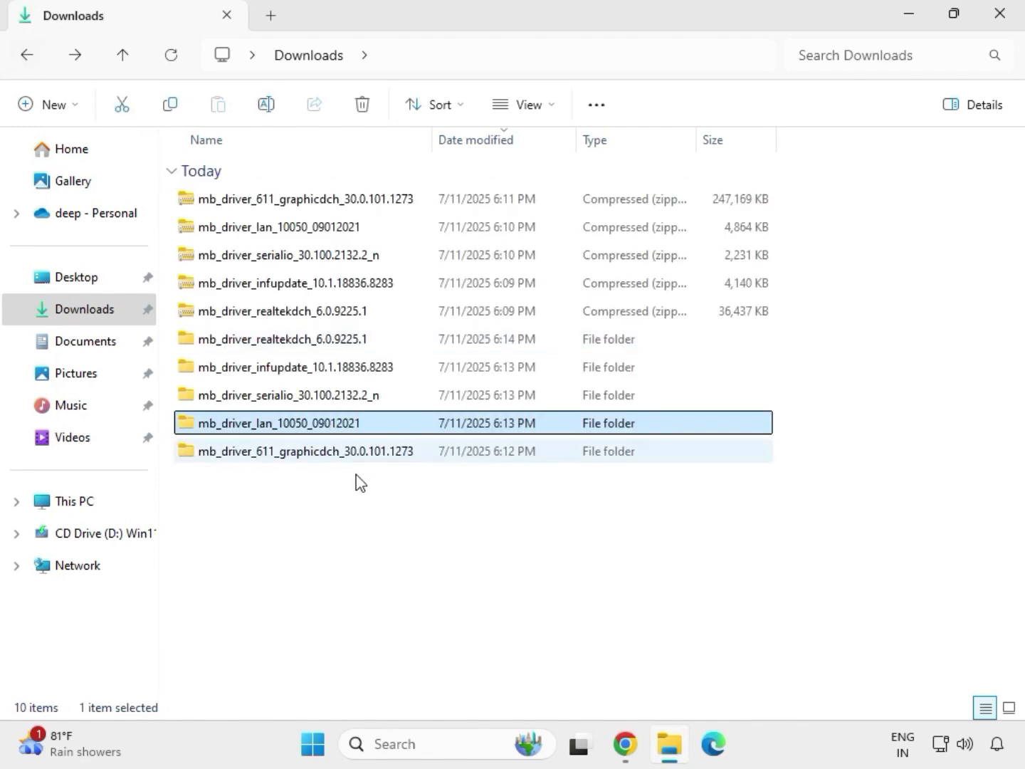
# Run SetupSerialIO as administrator from the SerialIO_30.100.2132.2_PV_CNL_21H2 folder inside mb_driver_serialio_30.100.2132.2_n and allow it to make changes
pyautogui.doubleClick(288, 396)
pyautogui.click(304, 199)
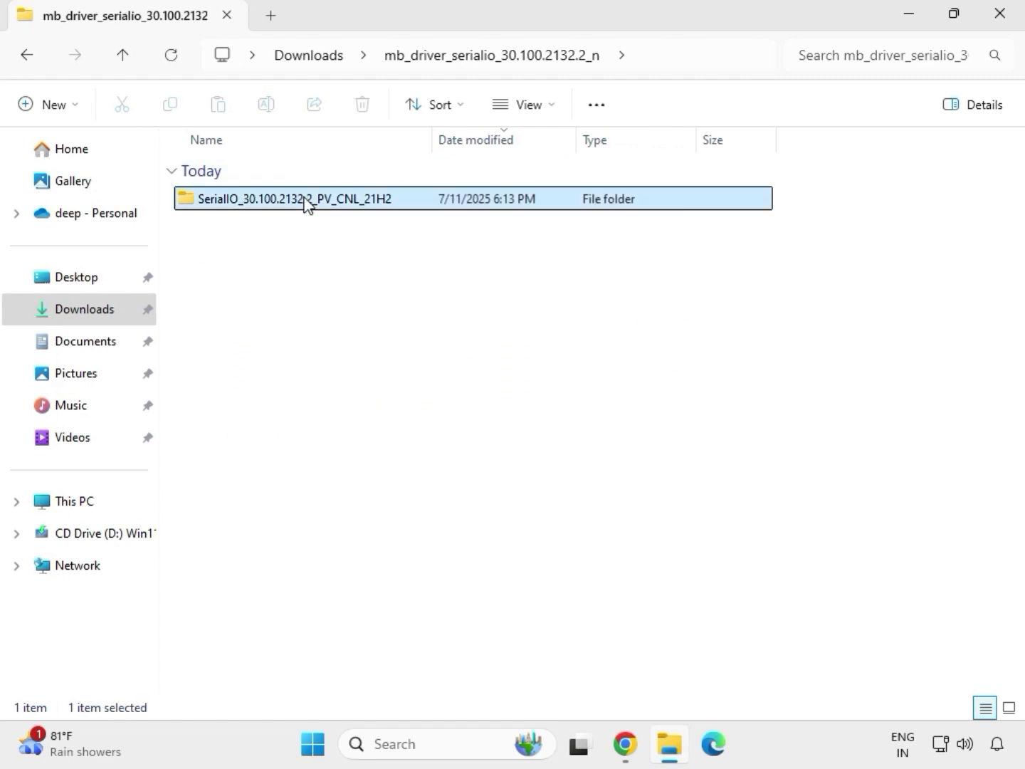
pyautogui.doubleClick(306, 202)
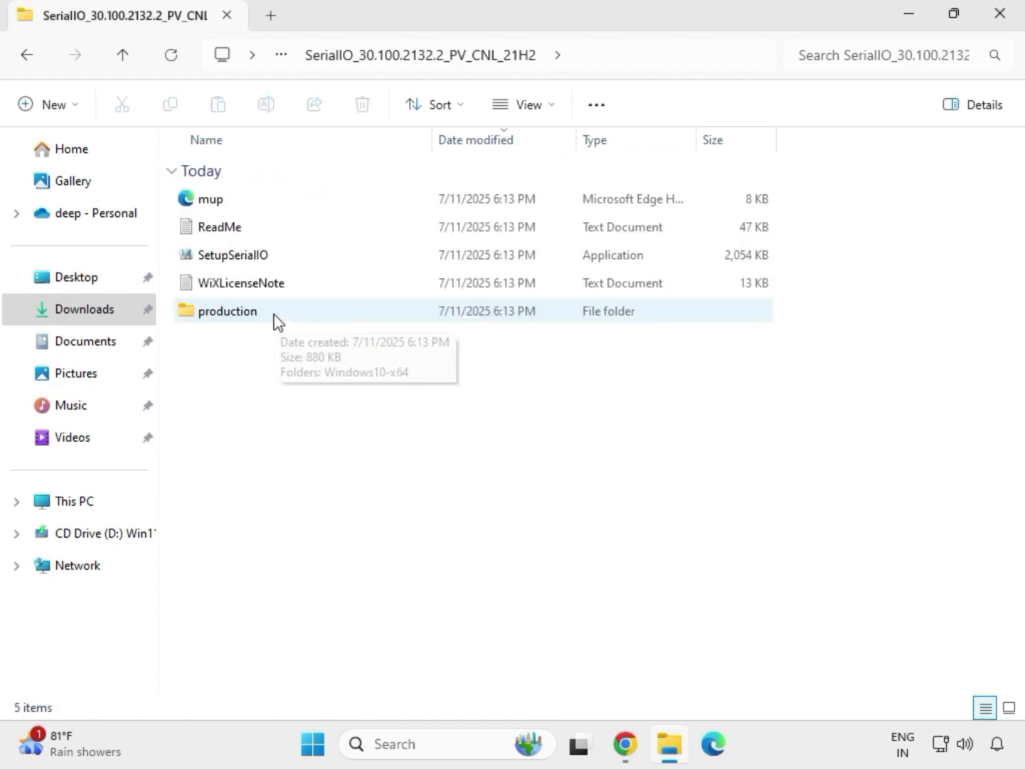
pyautogui.click(260, 258)
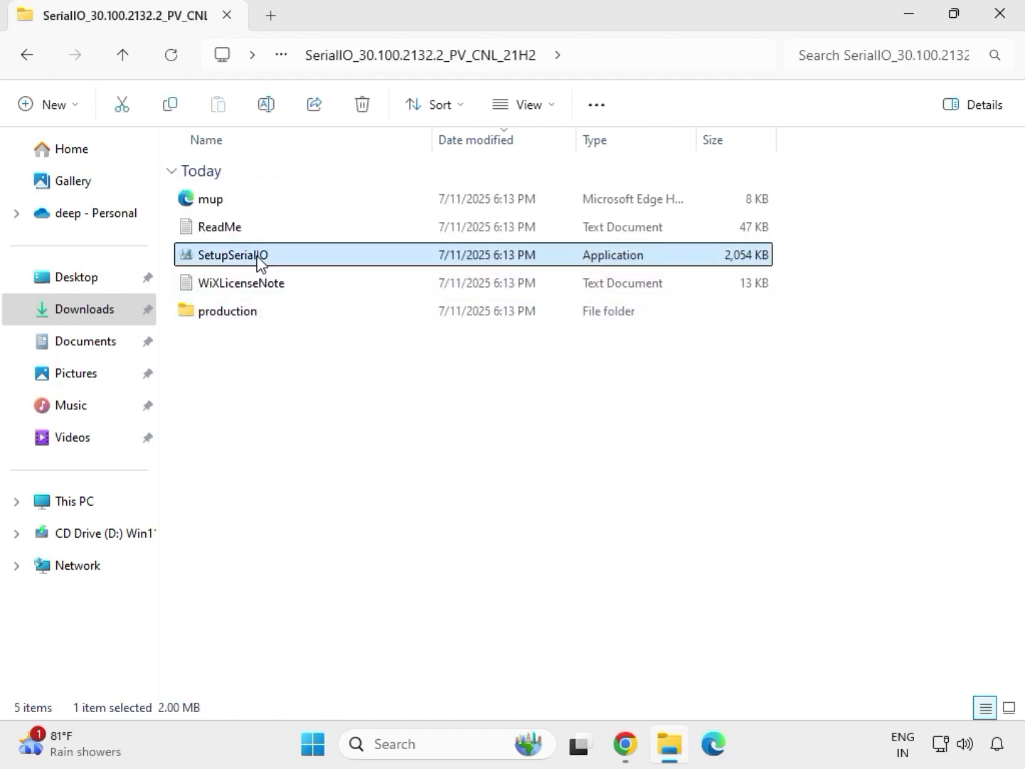
pyautogui.rightClick(258, 259)
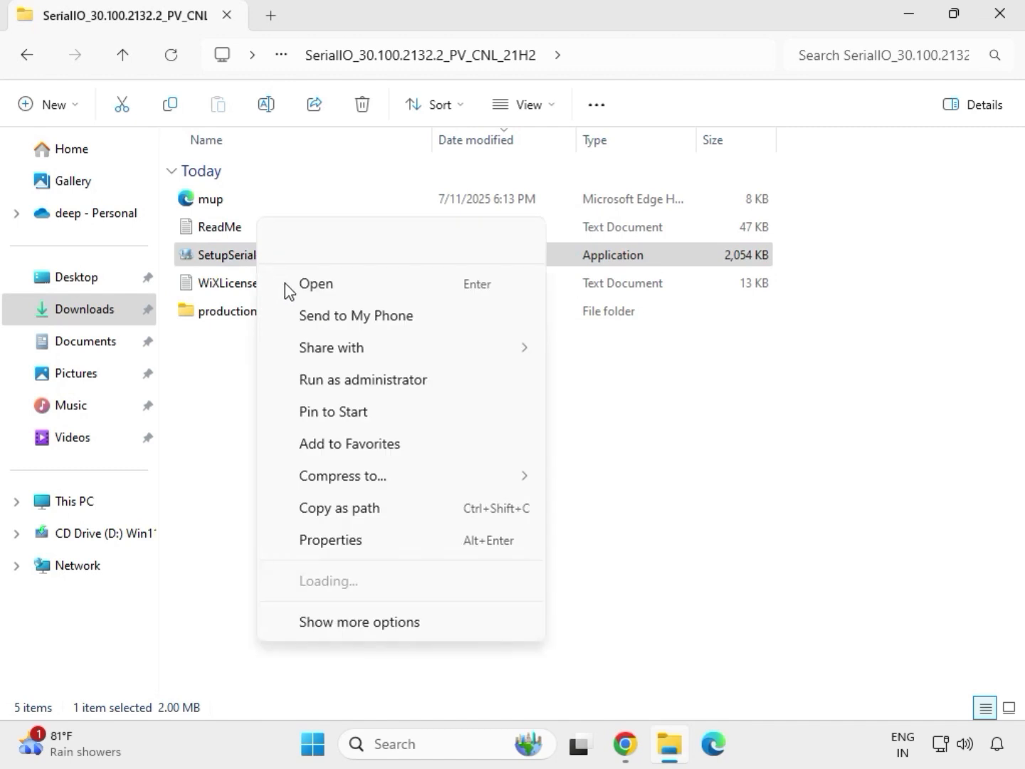
pyautogui.click(354, 381)
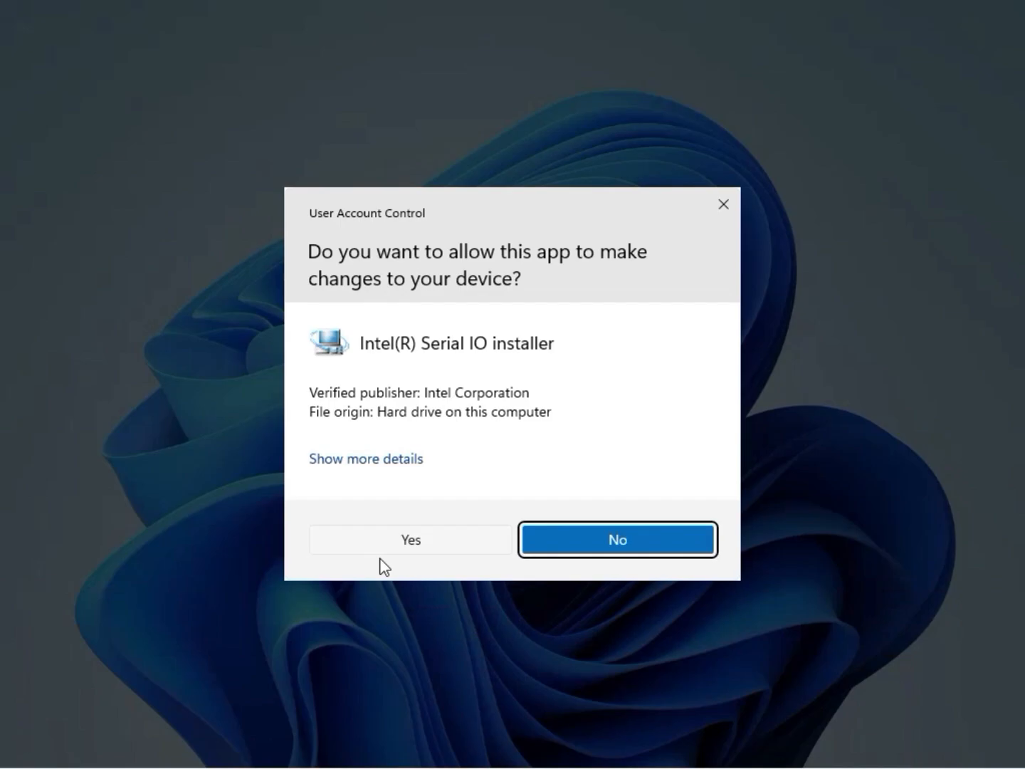
pyautogui.click(404, 541)
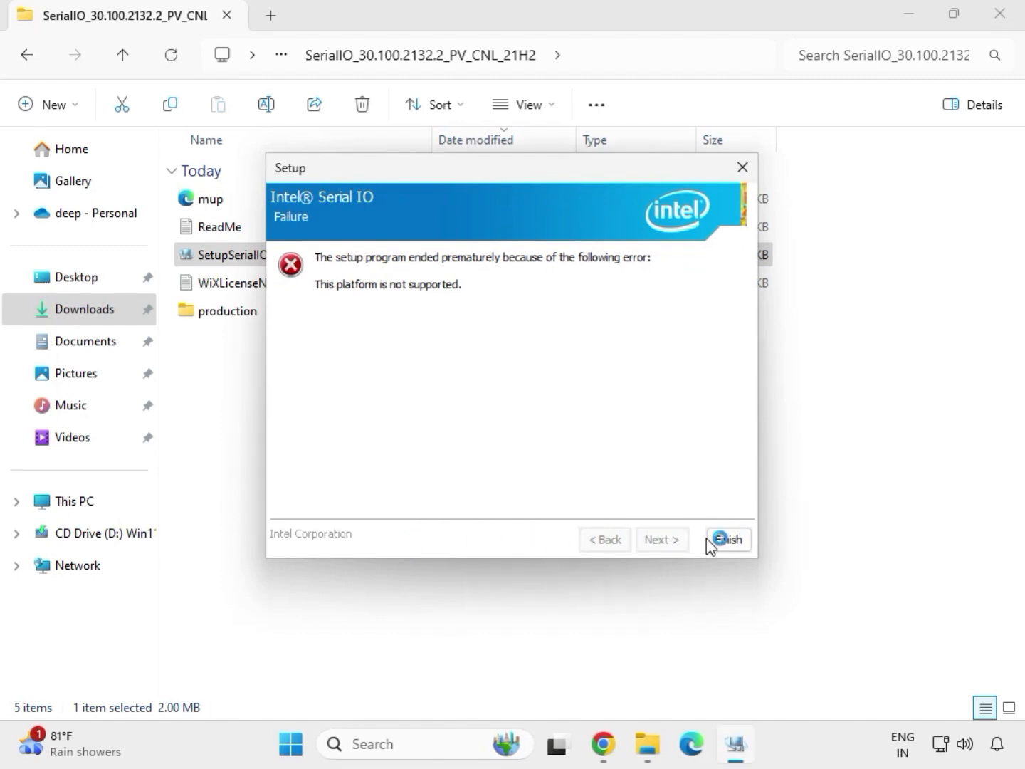
# Close the Intel Serial IO setup and return to the Downloads folder
pyautogui.click(728, 542)
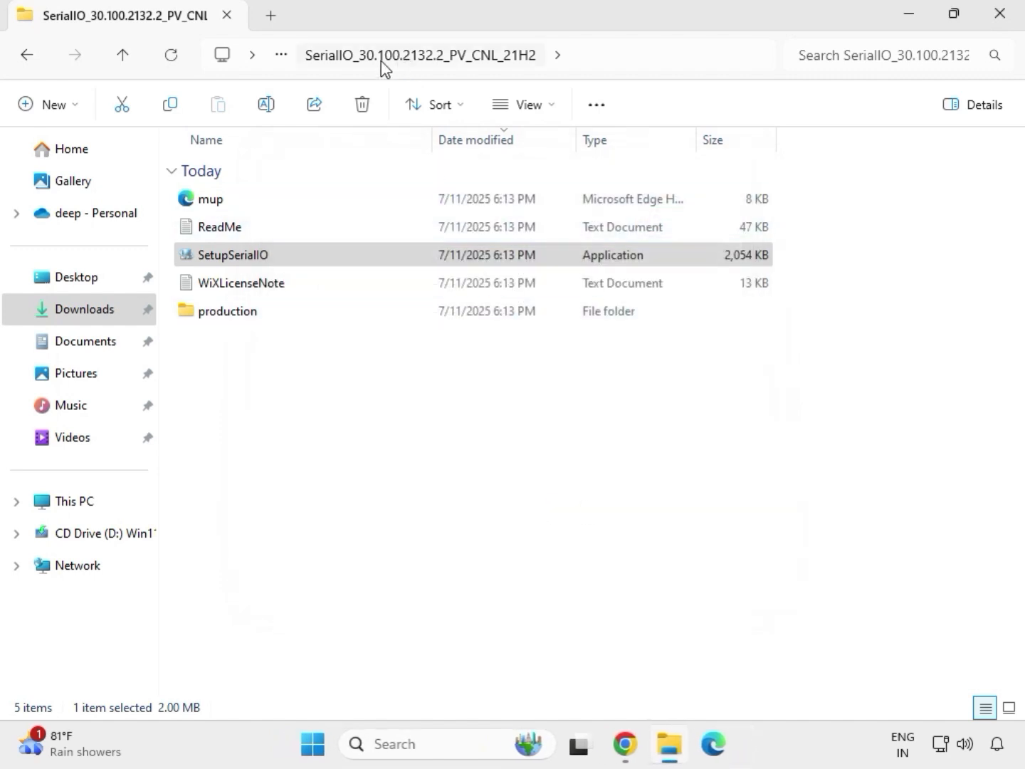
pyautogui.click(32, 61)
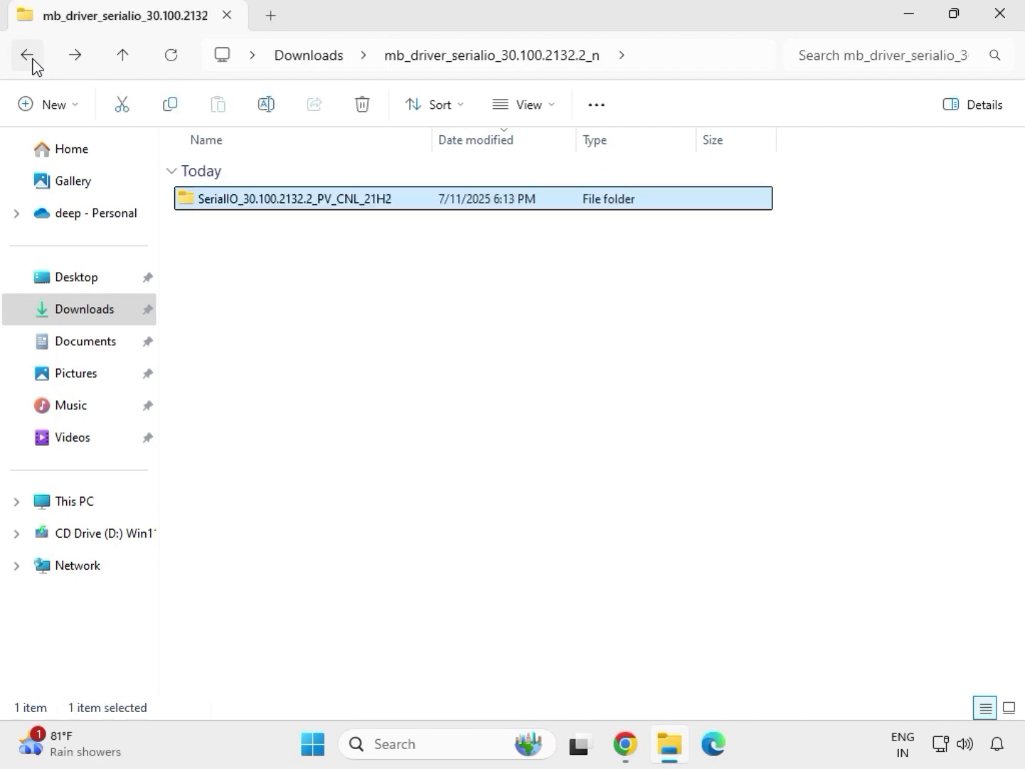
pyautogui.click(32, 59)
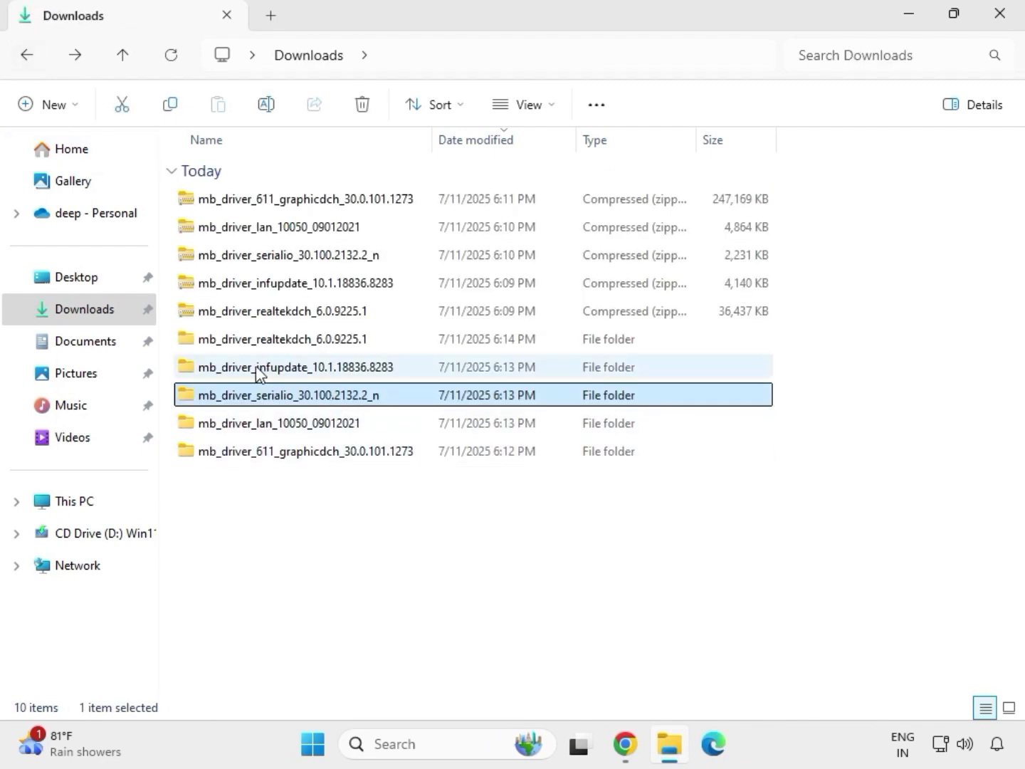
# Run SetupChipset as administrator from the Chipset-10.1.18836.8283-Public-MUP folder inside mb_driver_infupdate_10.1.18836.8283 and allow it to make changes
pyautogui.click(270, 374)
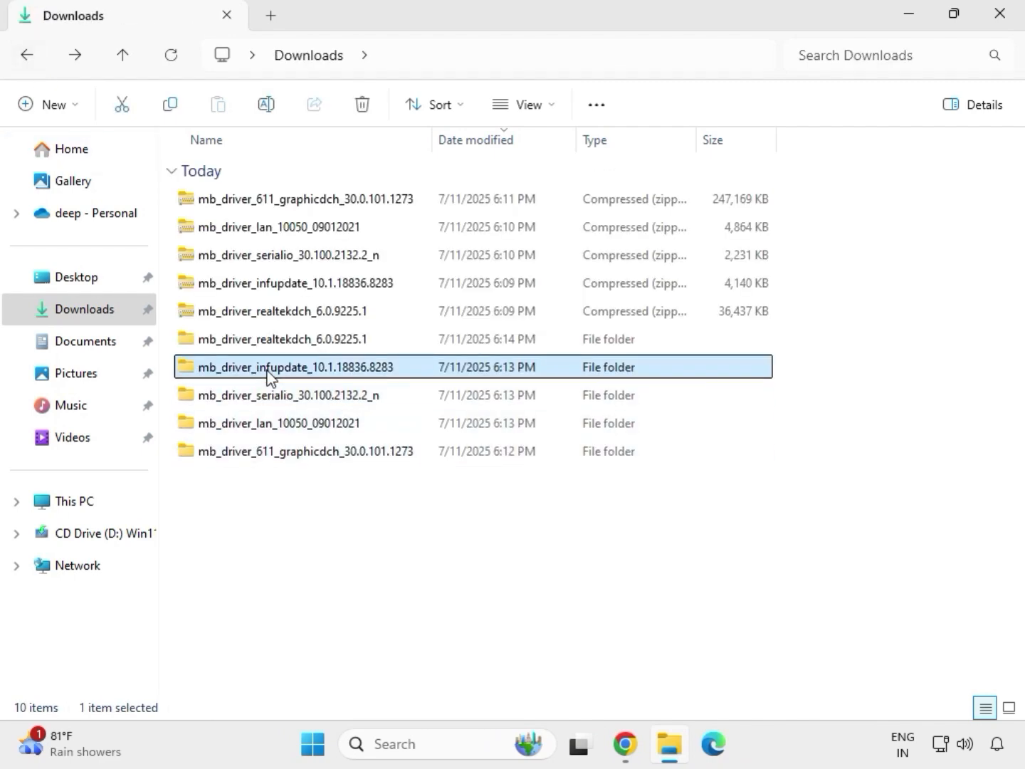
pyautogui.doubleClick(269, 375)
pyautogui.click(271, 201)
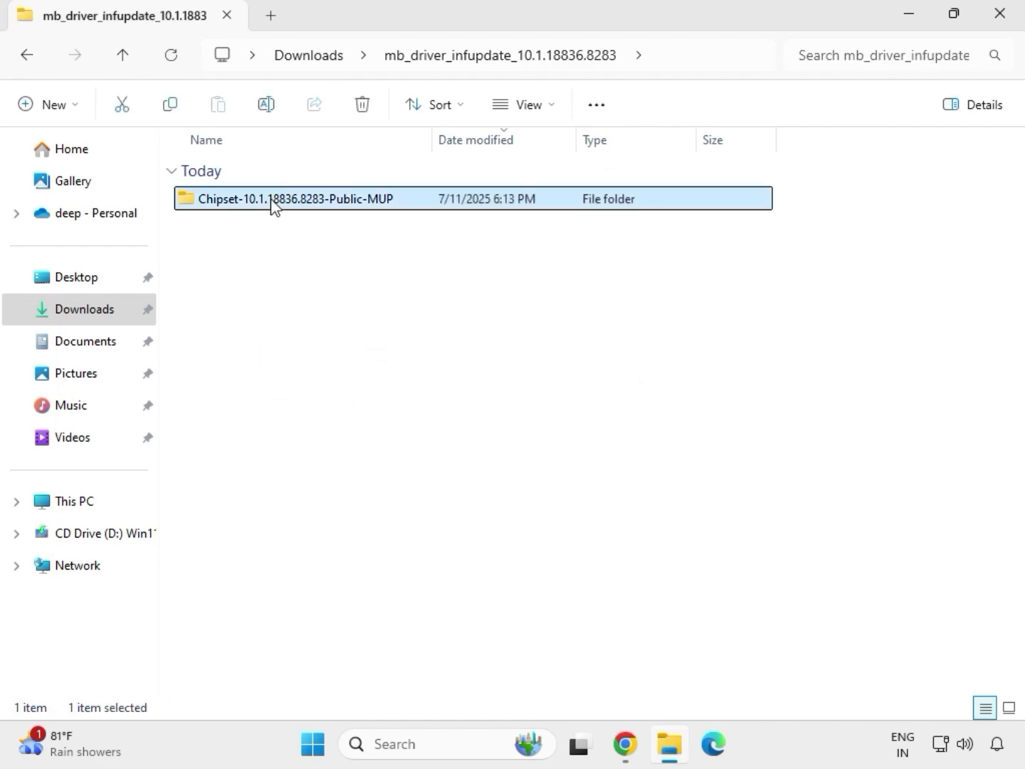
pyautogui.doubleClick(272, 202)
pyautogui.click(291, 235)
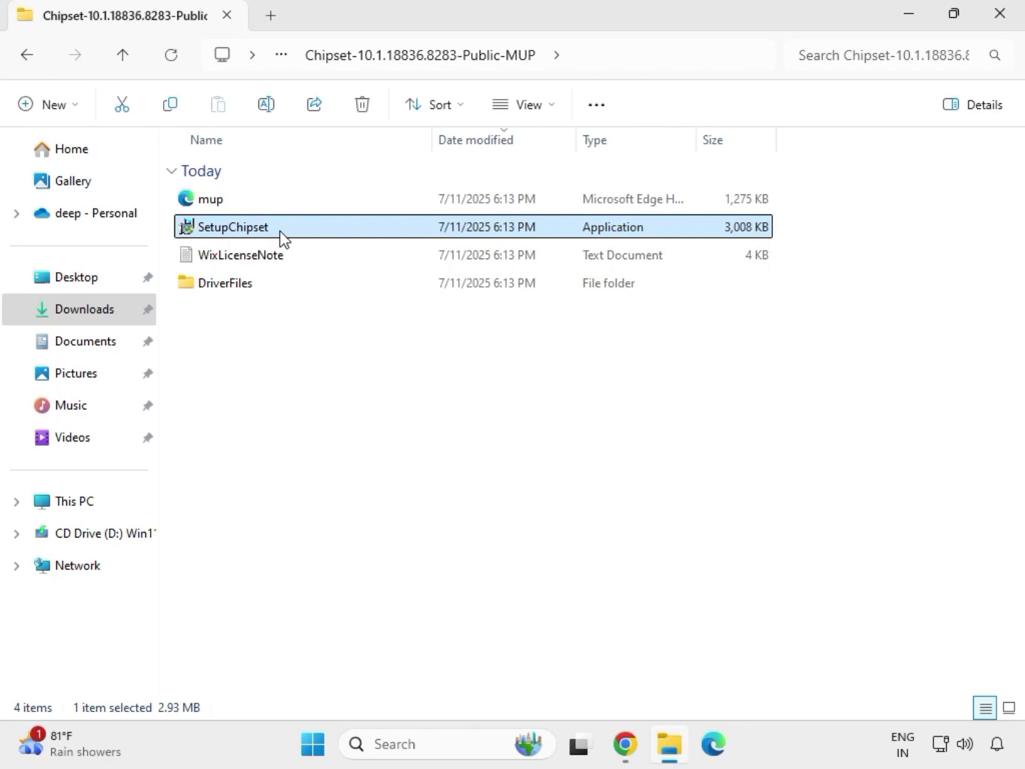
pyautogui.rightClick(284, 238)
pyautogui.click(363, 378)
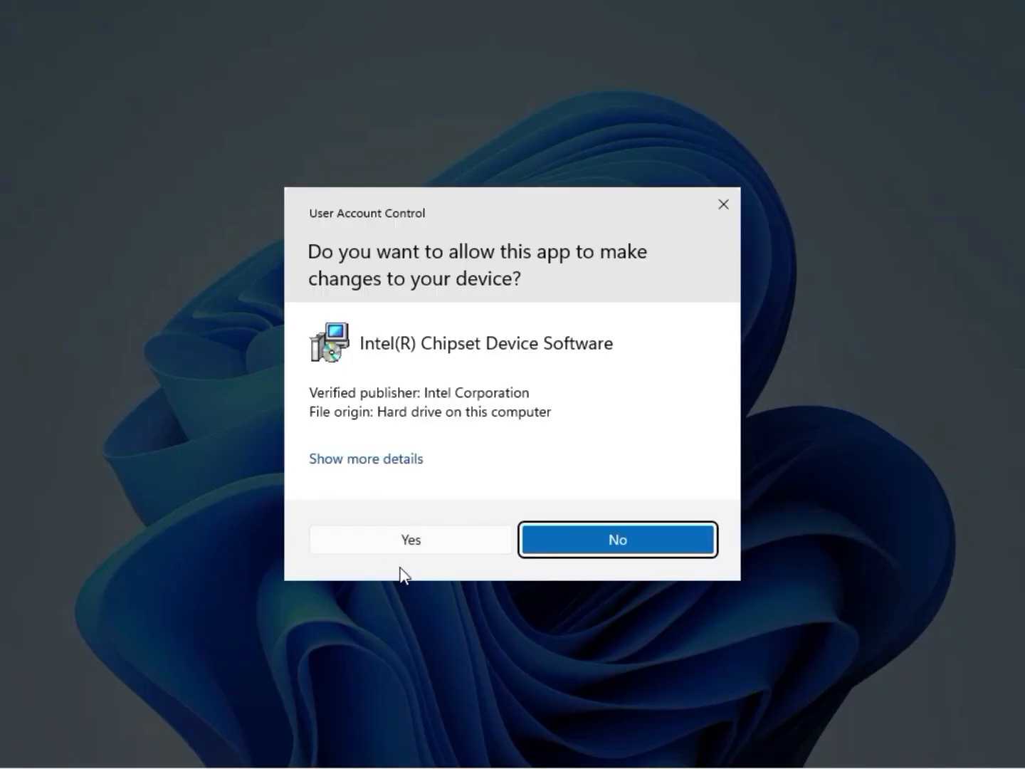
pyautogui.click(407, 551)
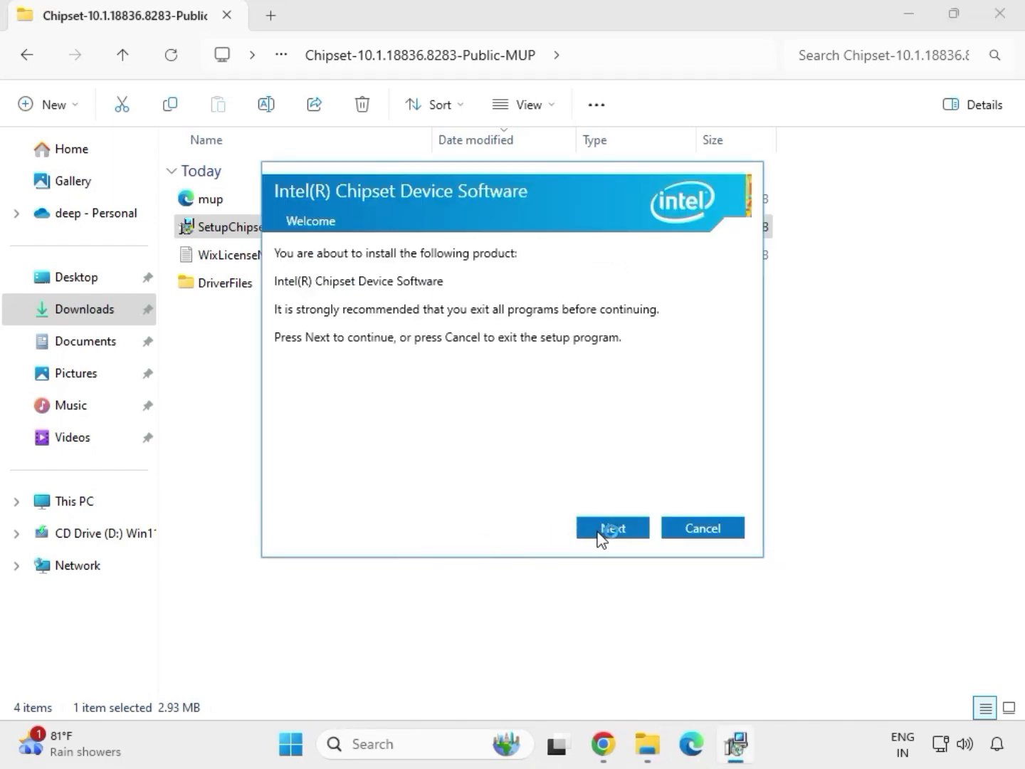
# Try to install the Intel Chipset Device Software, close the installer and return to the Downloads folder
pyautogui.click(599, 532)
pyautogui.click(601, 531)
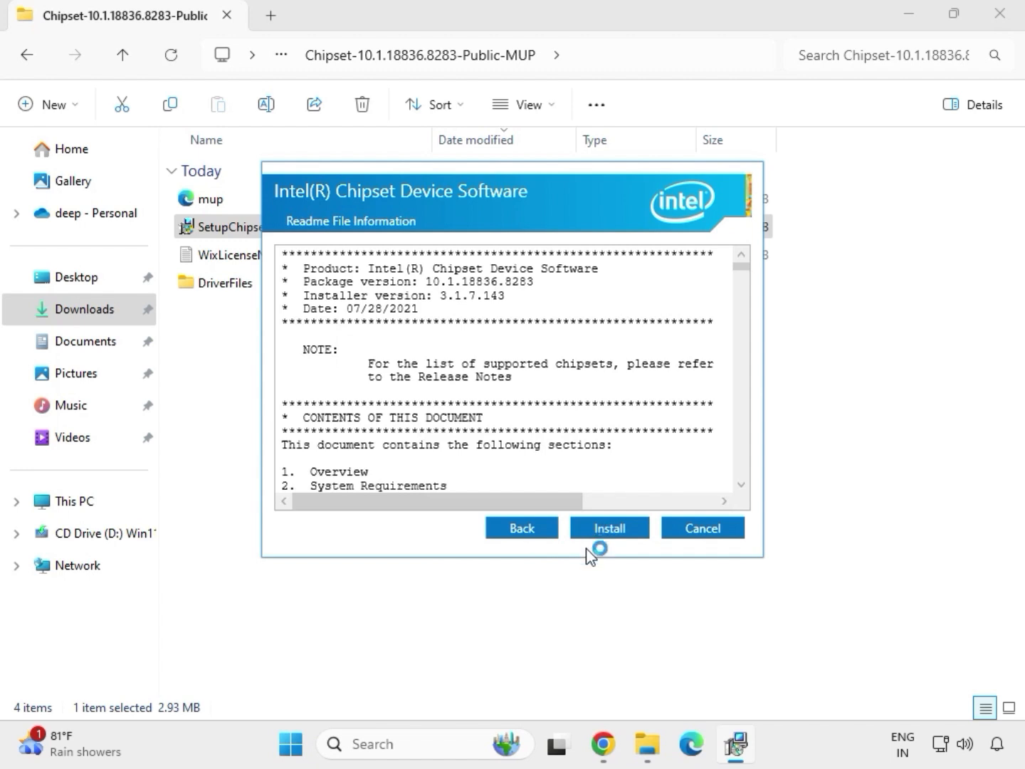
pyautogui.click(629, 535)
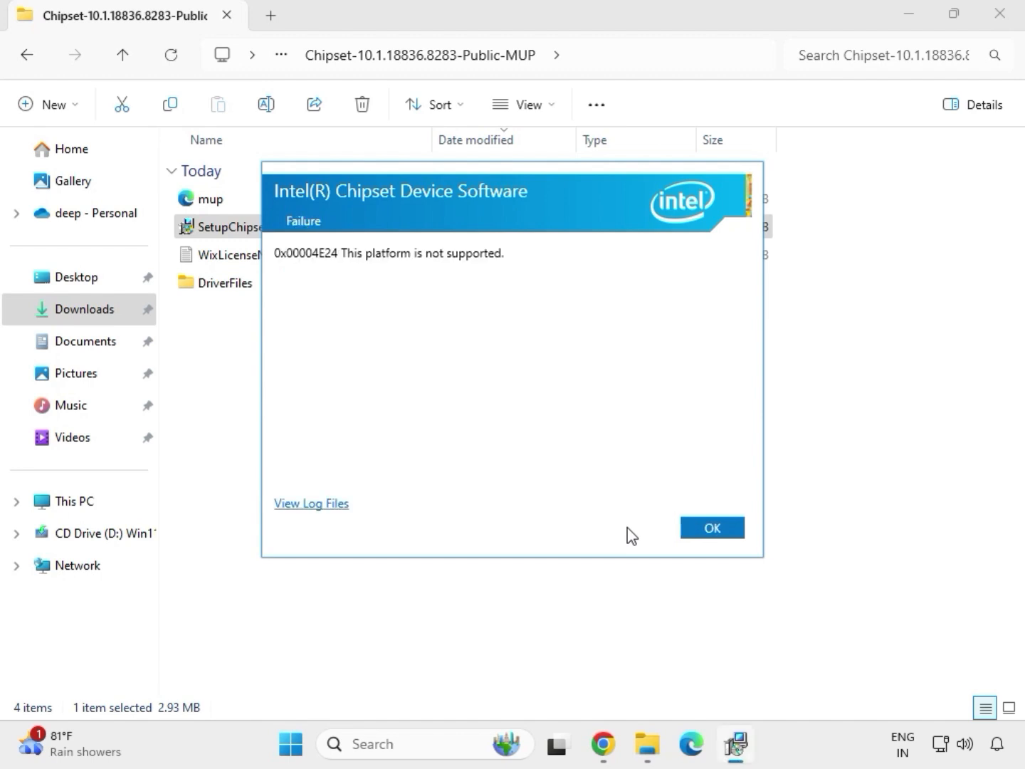
pyautogui.click(691, 532)
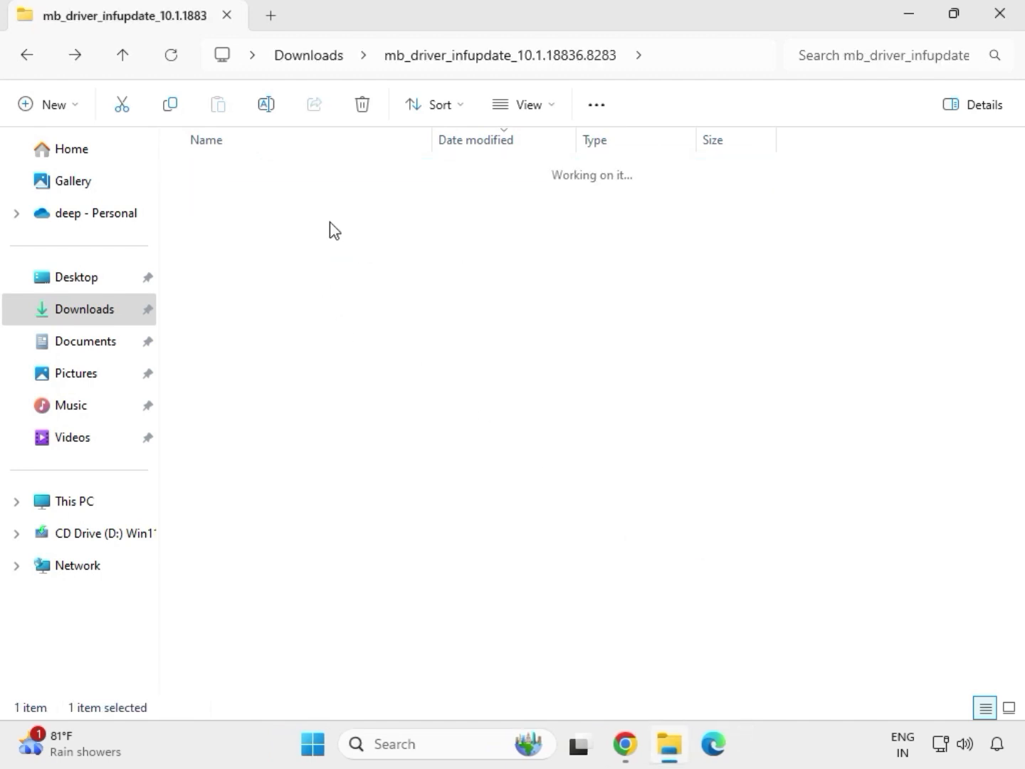
pyautogui.hotkey('alt', 'Left')
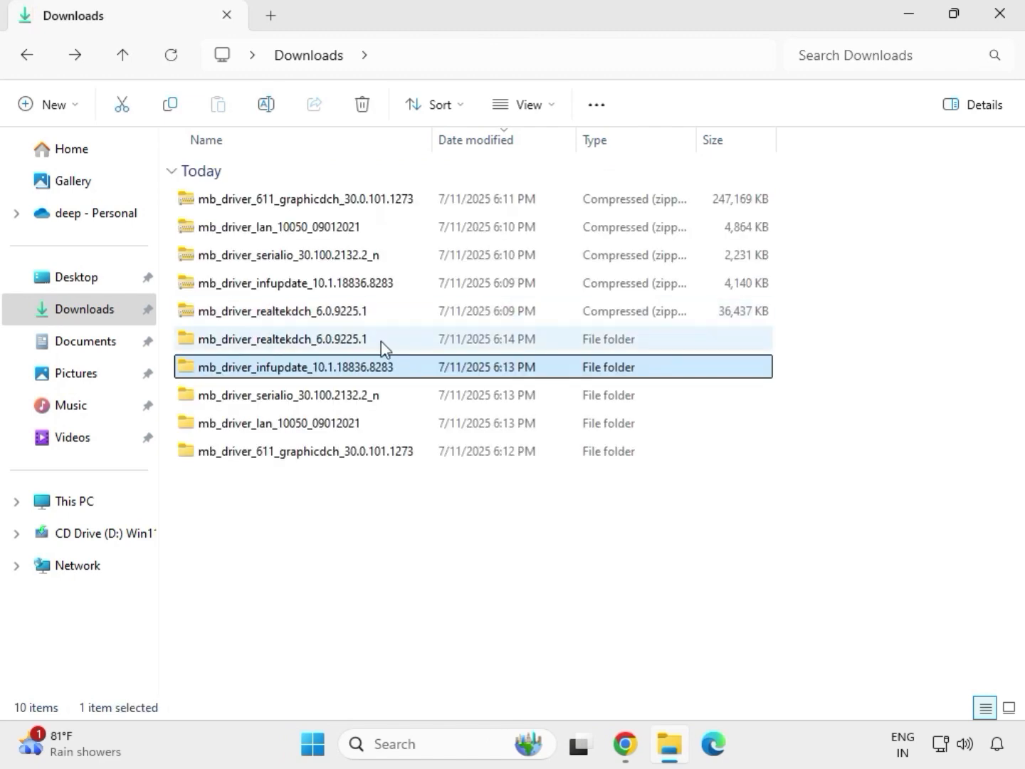
# Look inside the extracted mb_driver_realtekdch_6.0.9225.1 folder and return to the Downloads folder
pyautogui.click(381, 341)
pyautogui.doubleClick(381, 341)
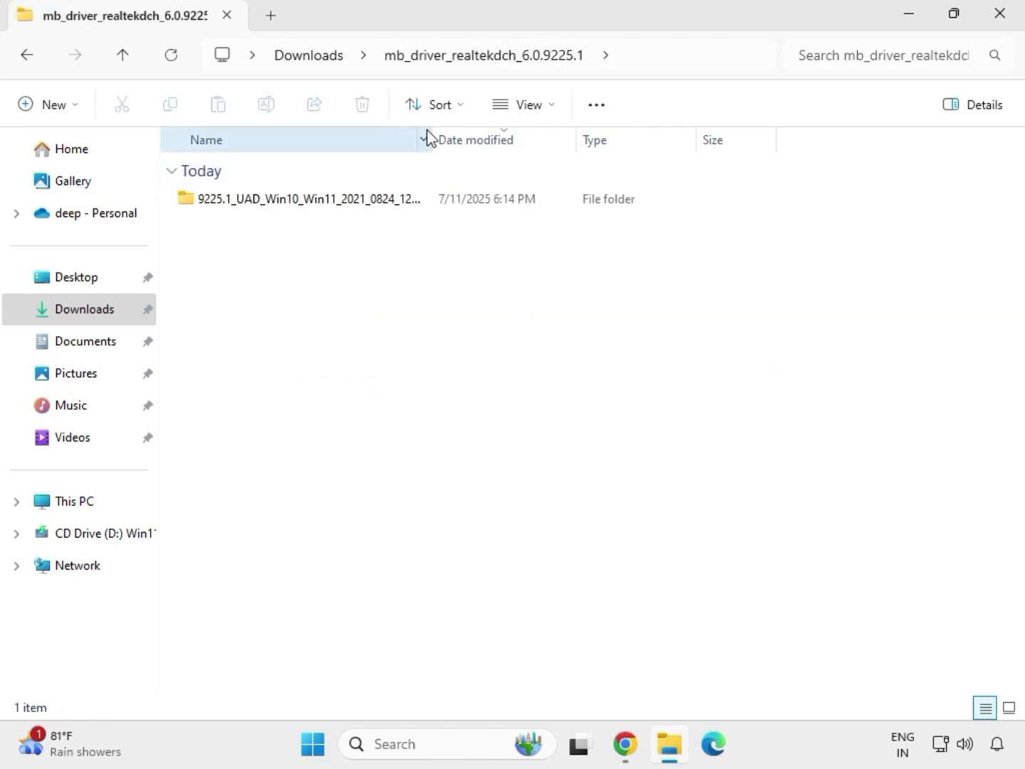
pyautogui.click(319, 62)
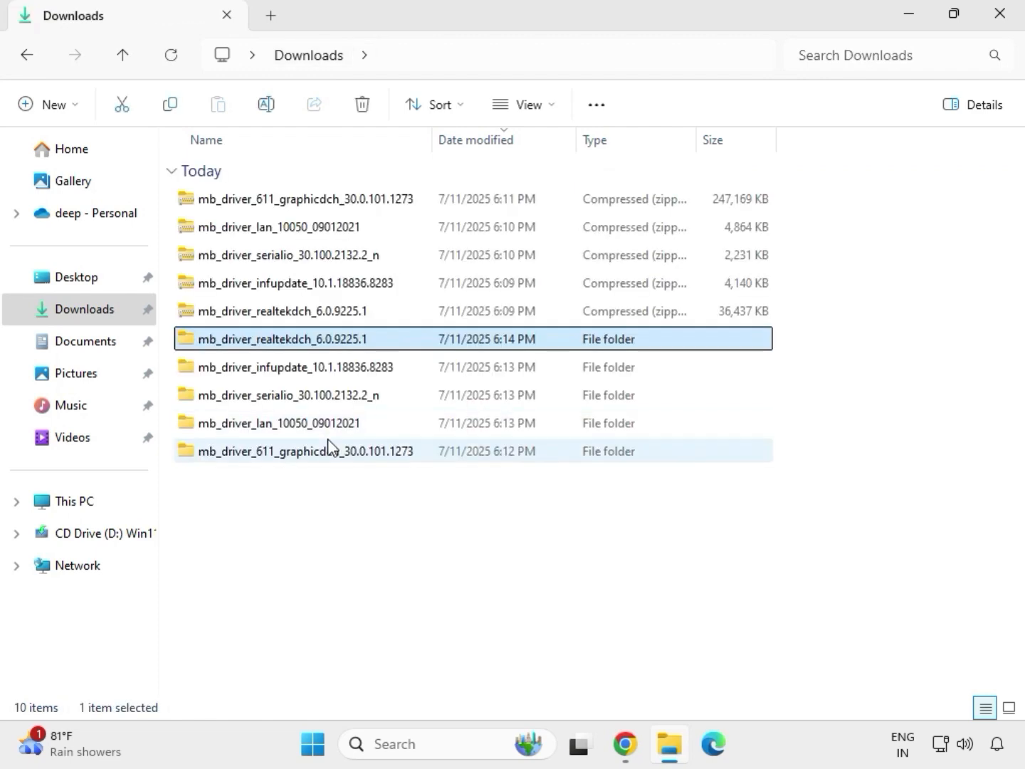
# Run the graphics driver installer in the mb_driver_611_graphicdch_30.0.101.1273 folder as administrator, allow it to make changes and return to the Downloads folder
pyautogui.click(298, 453)
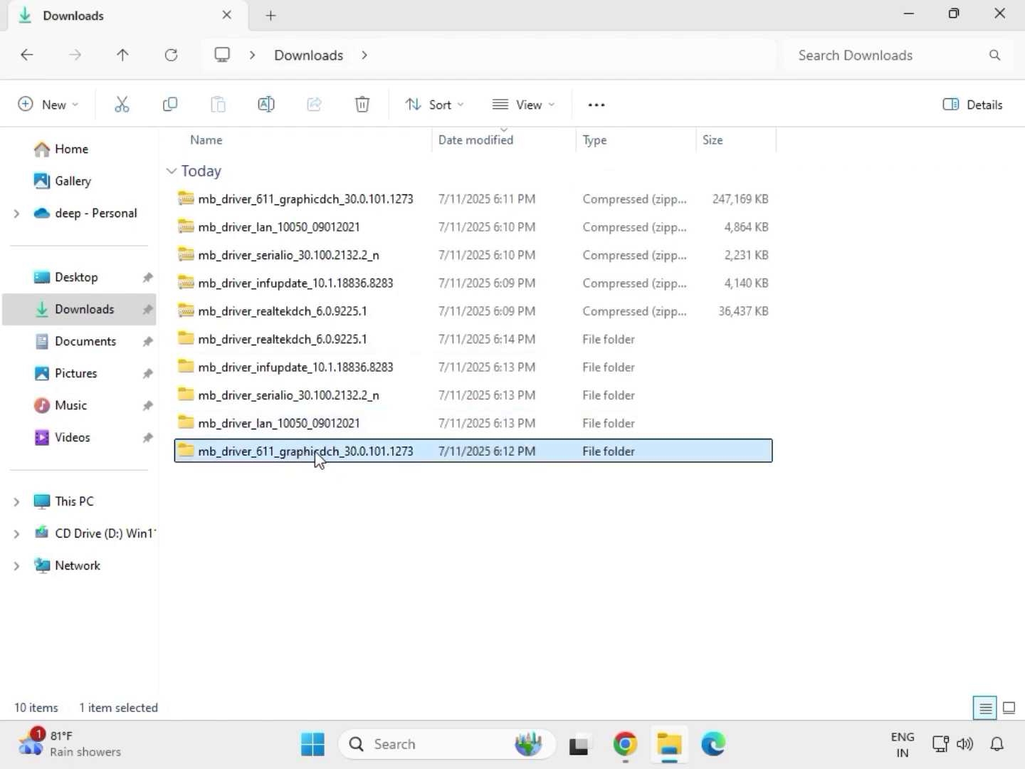
pyautogui.doubleClick(315, 459)
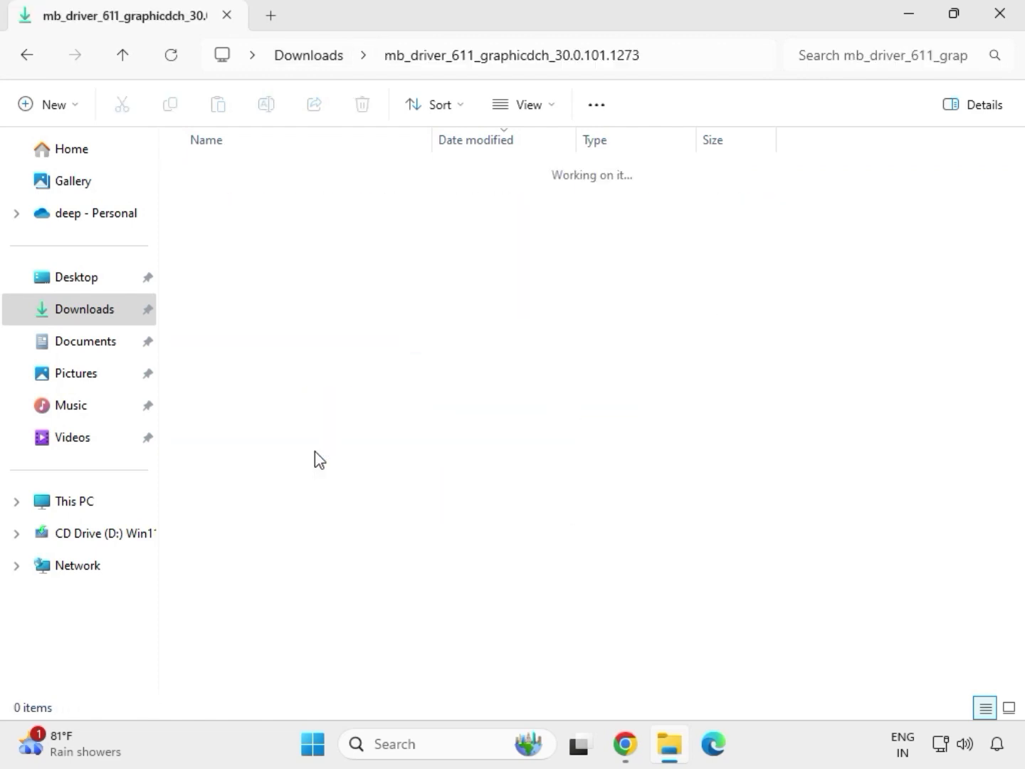
pyautogui.click(284, 205)
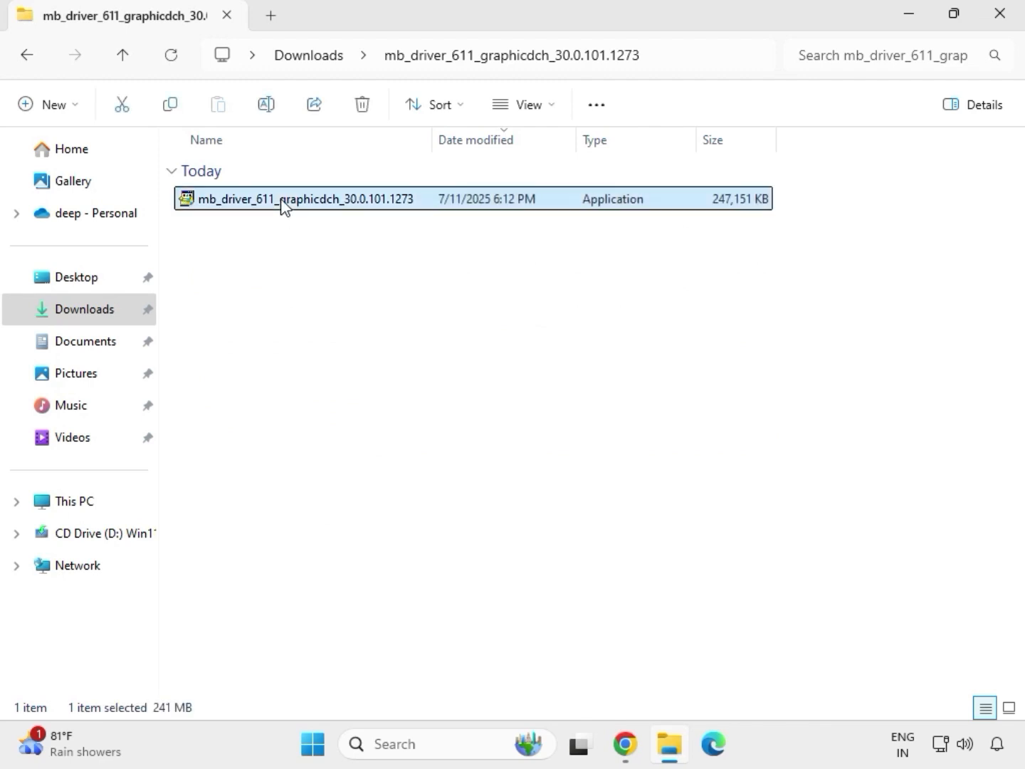
pyautogui.rightClick(299, 234)
pyautogui.click(393, 364)
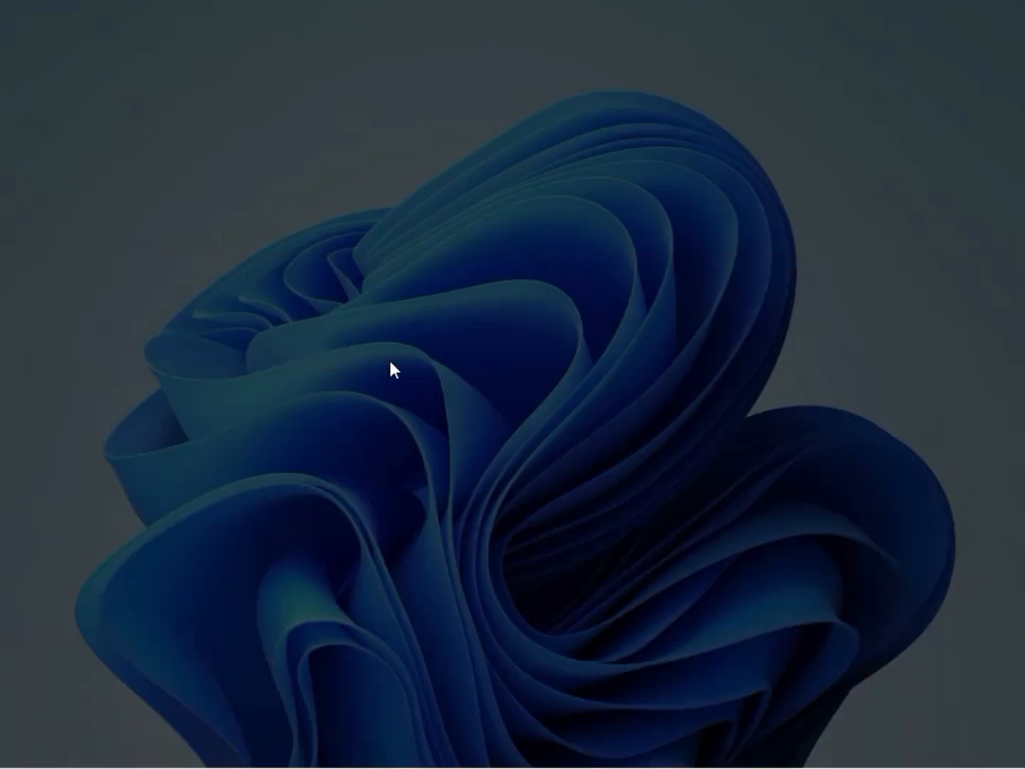
pyautogui.click(395, 541)
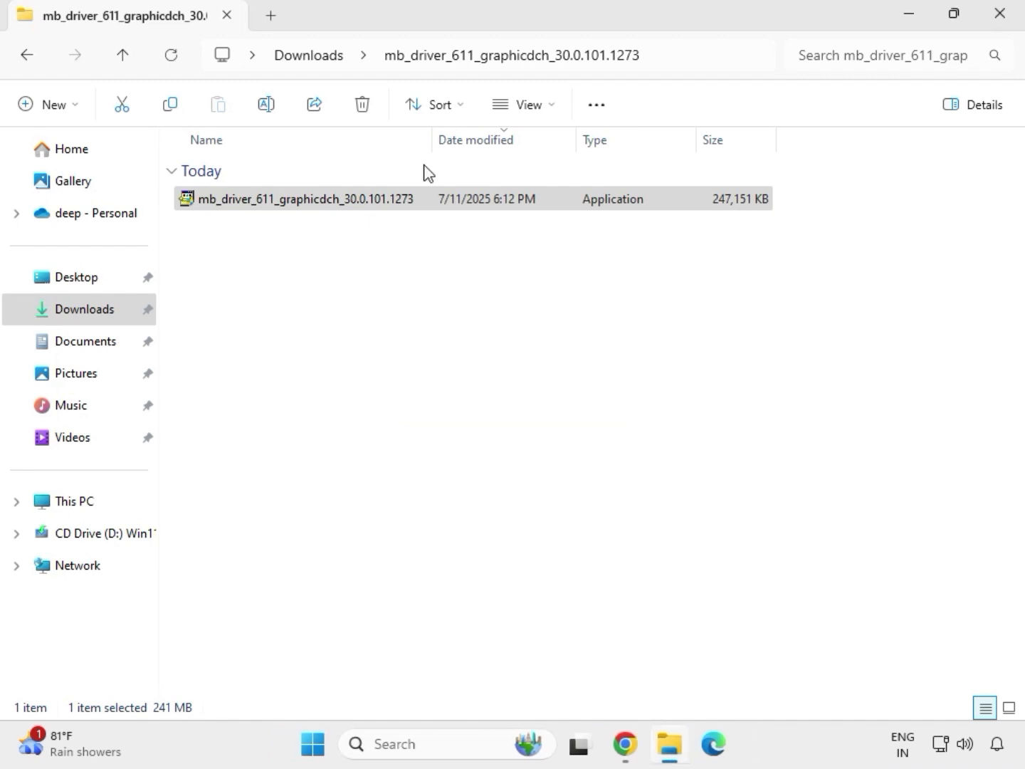
pyautogui.click(318, 55)
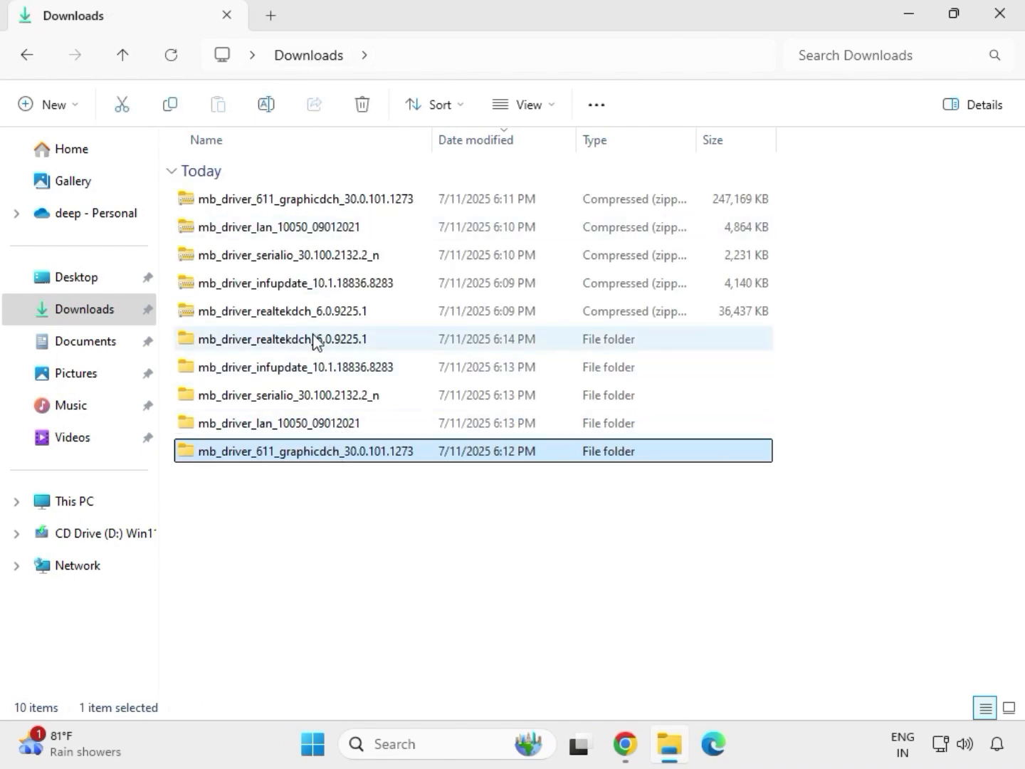
# Run Setup as administrator from the 9225.1_UAD_Win10_Win11 folder inside mb_driver_realtekdch_6.0.9225.1 and complete the Realtek Audio Driver wizard without restarting the computer
pyautogui.doubleClick(316, 342)
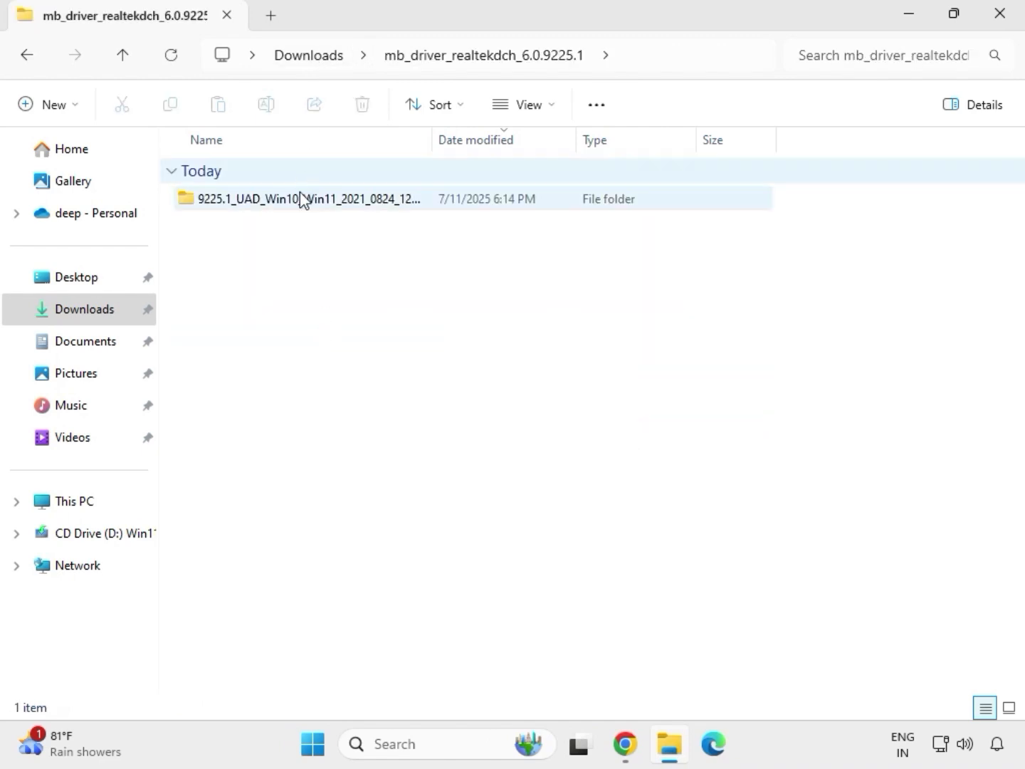
pyautogui.doubleClick(300, 193)
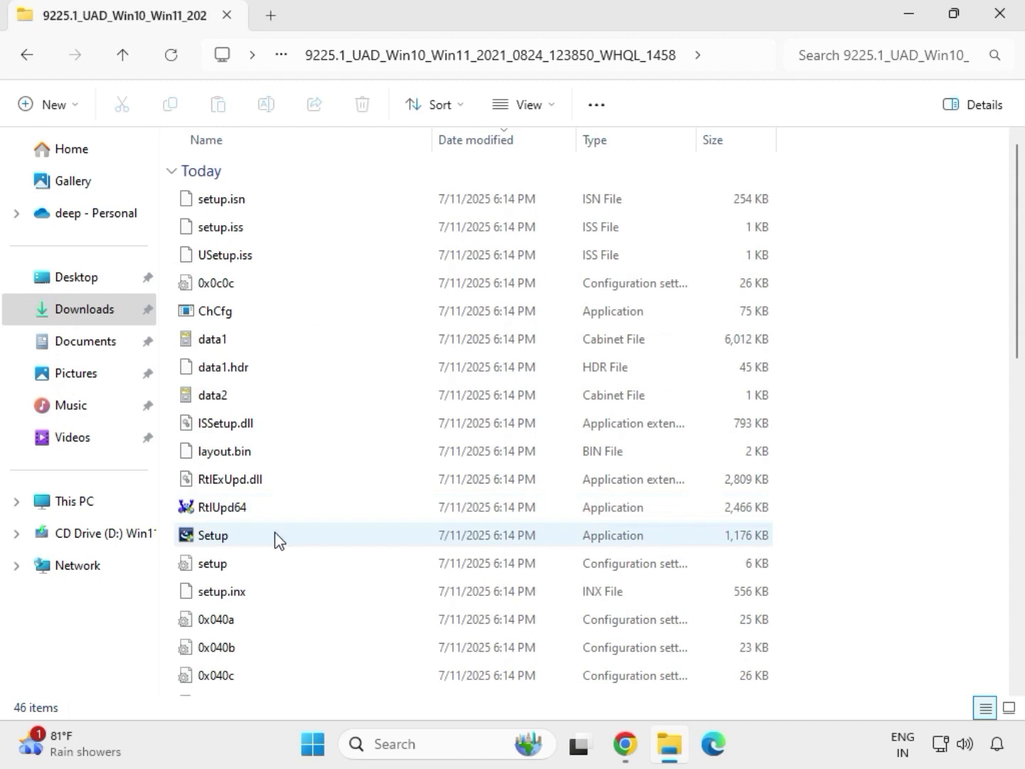
pyautogui.click(227, 539)
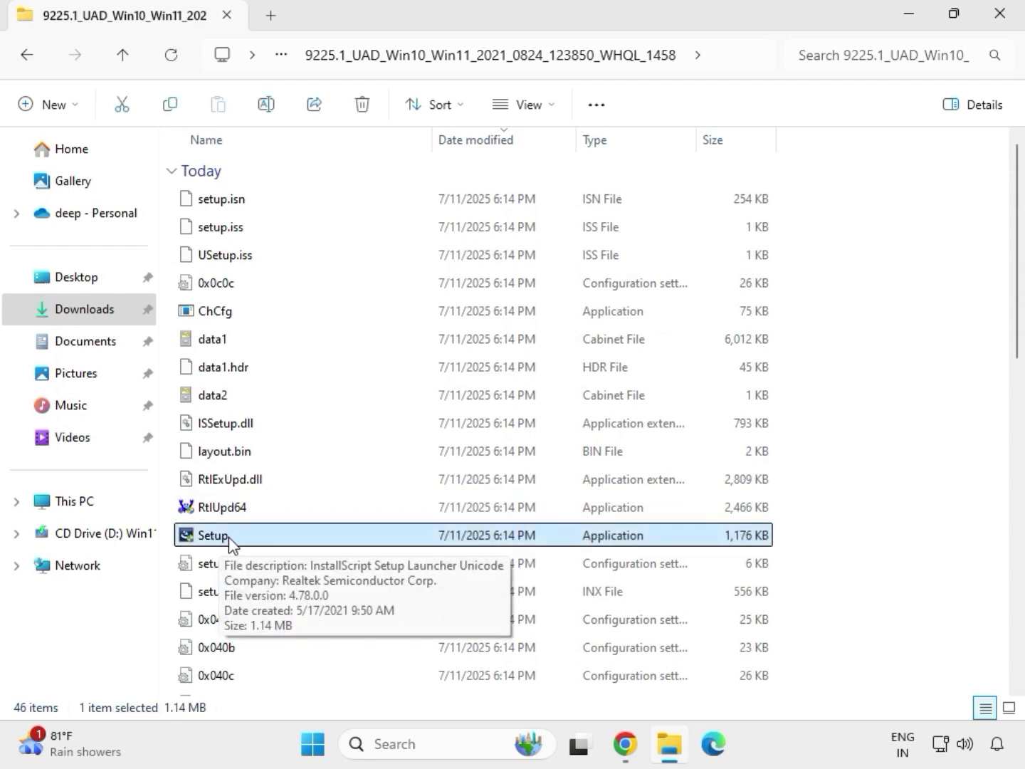
pyautogui.rightClick(235, 544)
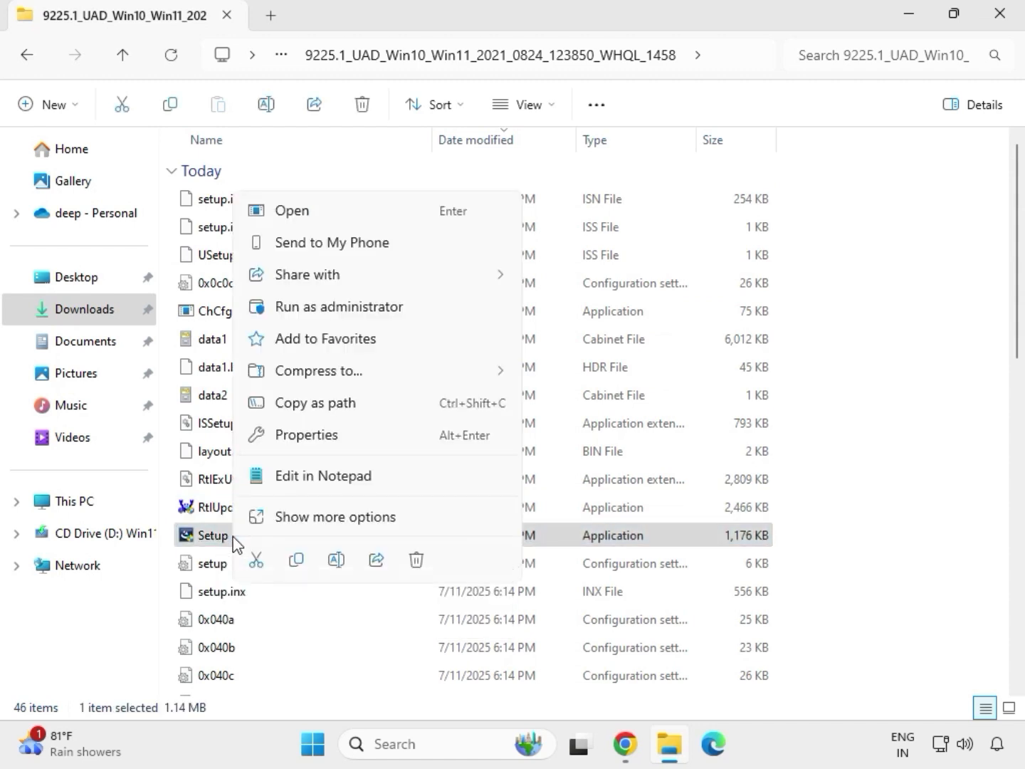
pyautogui.click(314, 311)
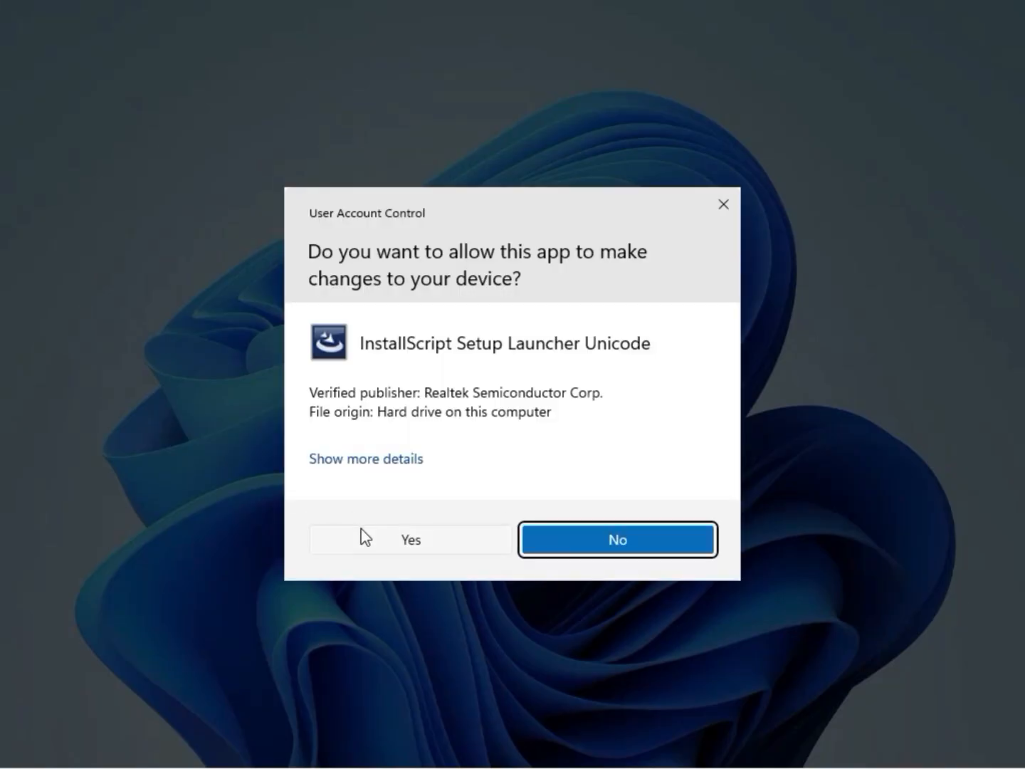
pyautogui.click(363, 535)
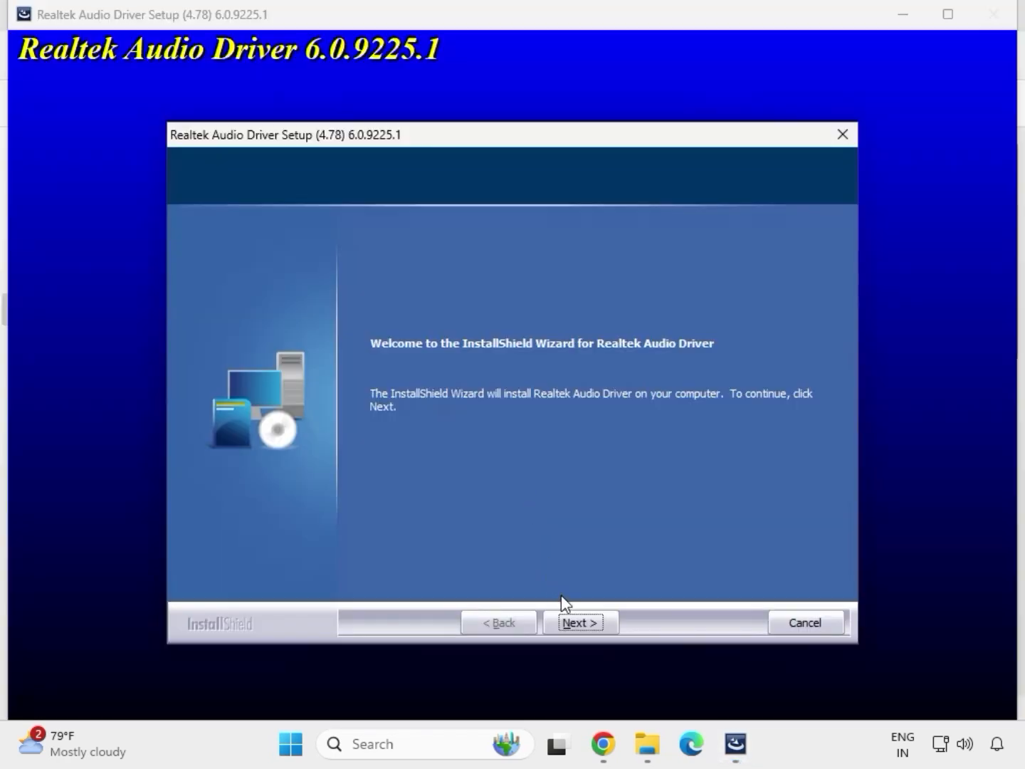
pyautogui.click(580, 622)
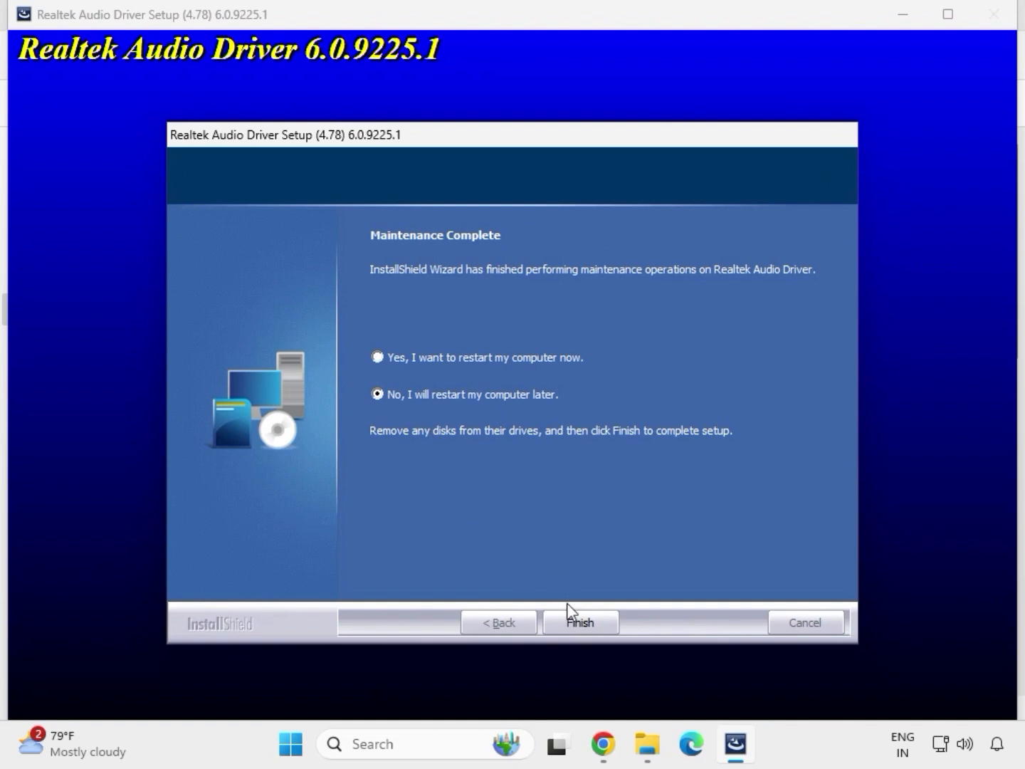
pyautogui.click(577, 622)
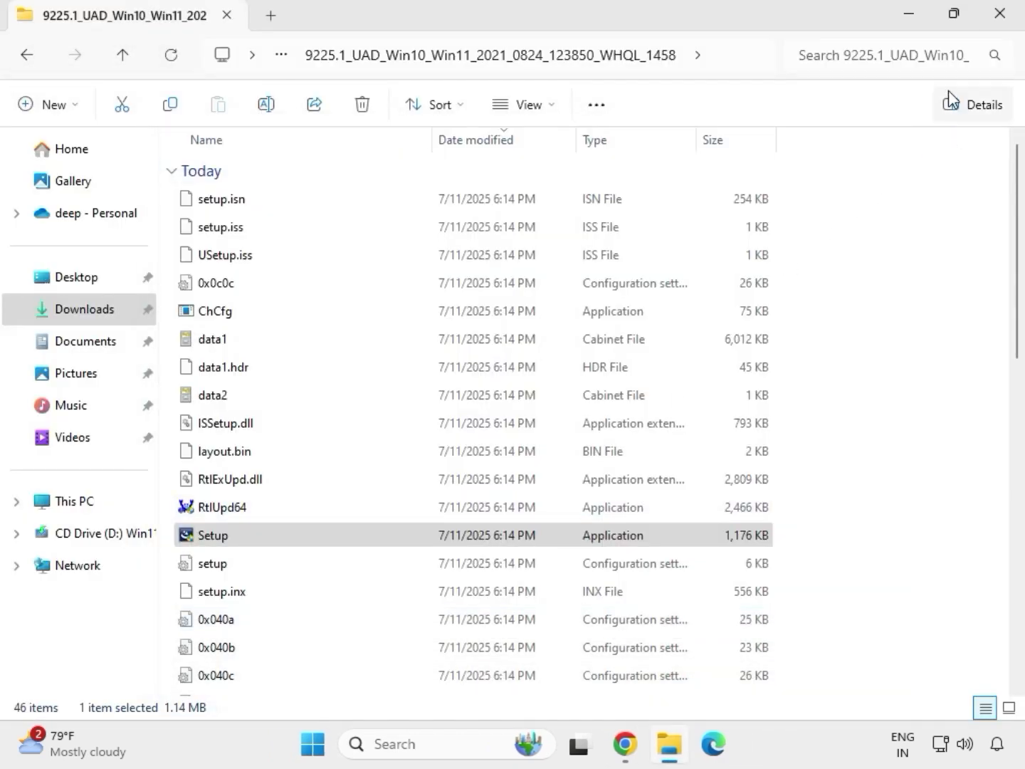